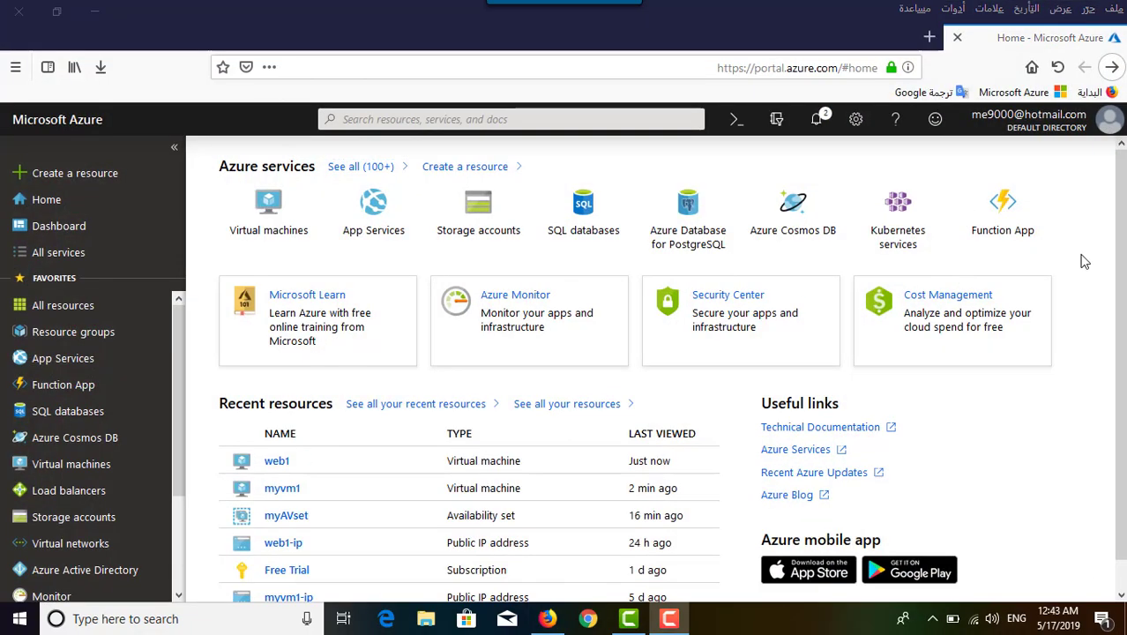
Start creating a virtual machine in the Availabilty-RG resource group and name it web2
left_click(282, 206)
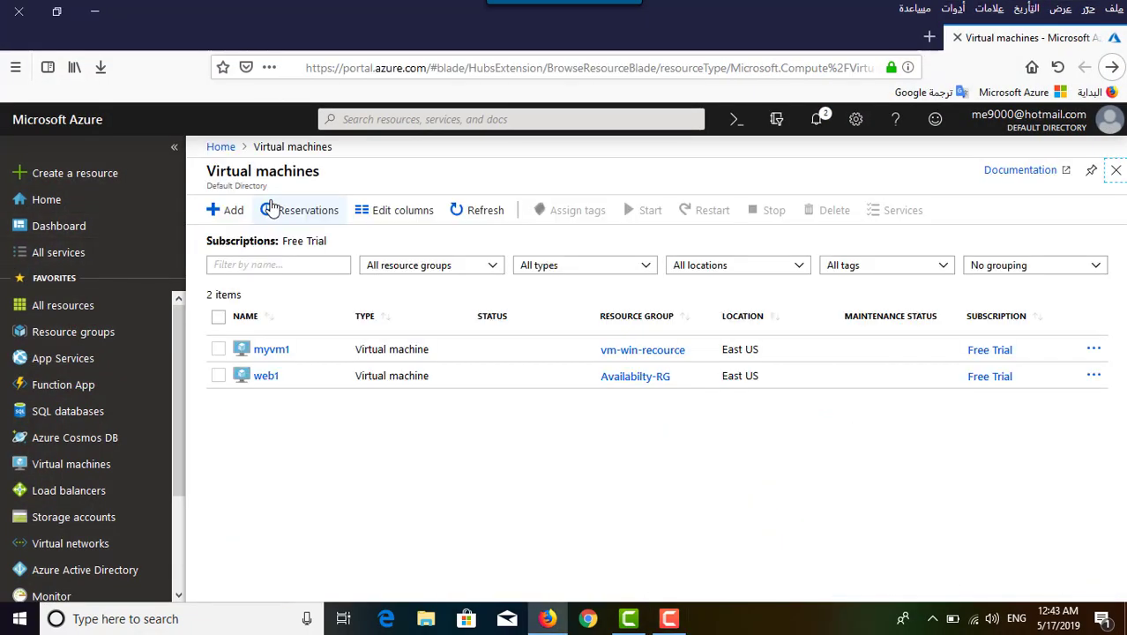
left_click(223, 210)
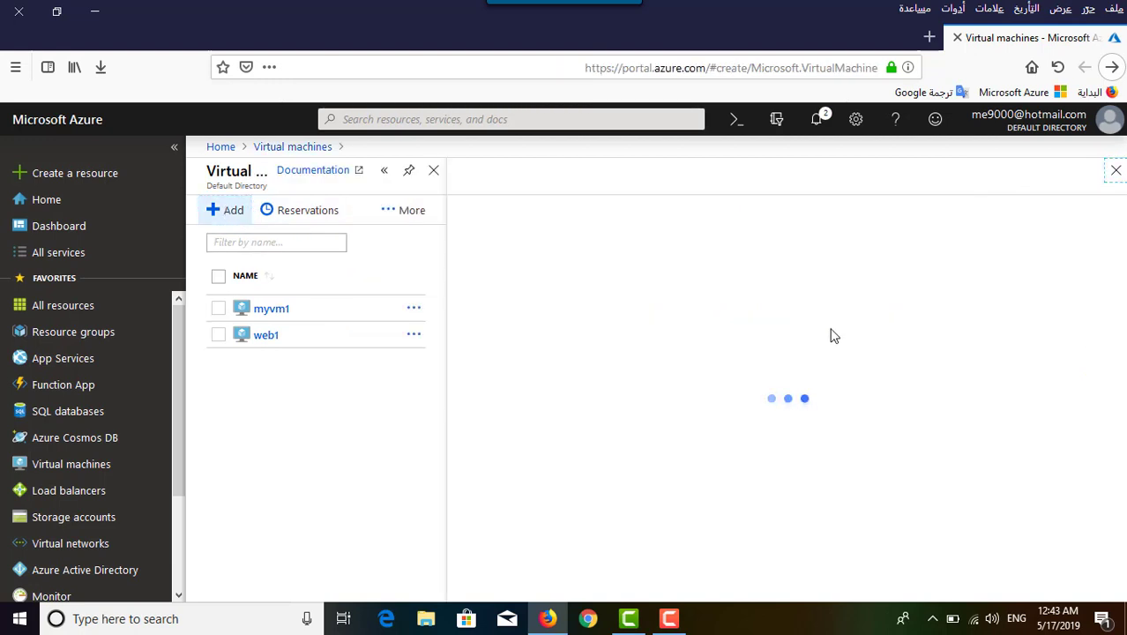
scroll(857, 368, "down", 3)
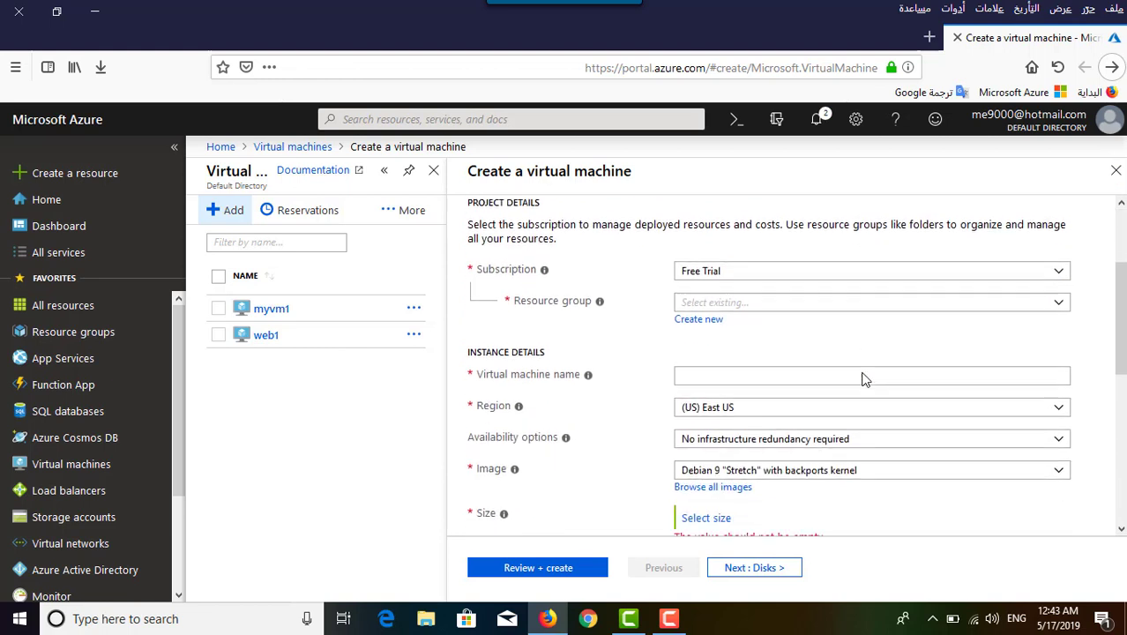
scroll(860, 375, "down", 1)
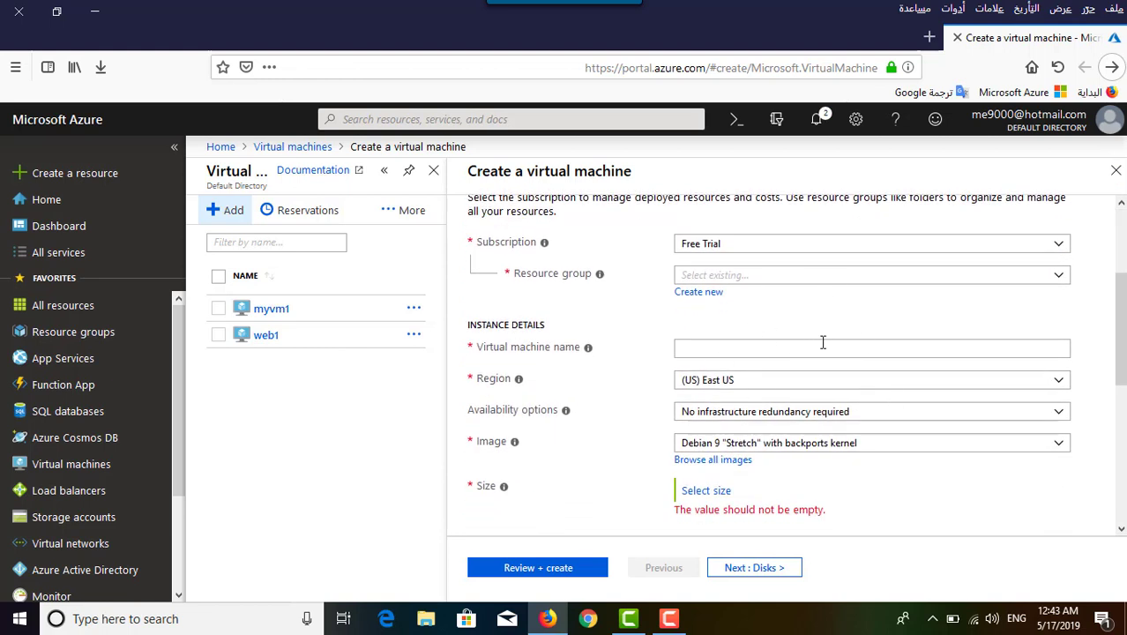
left_click(792, 274)
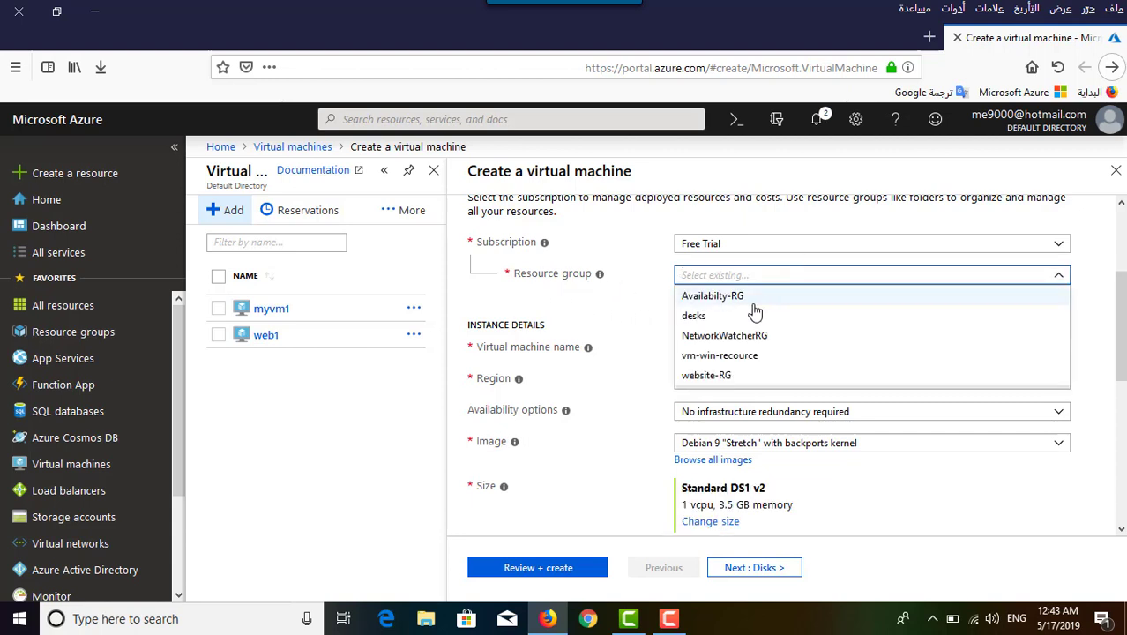
left_click(732, 298)
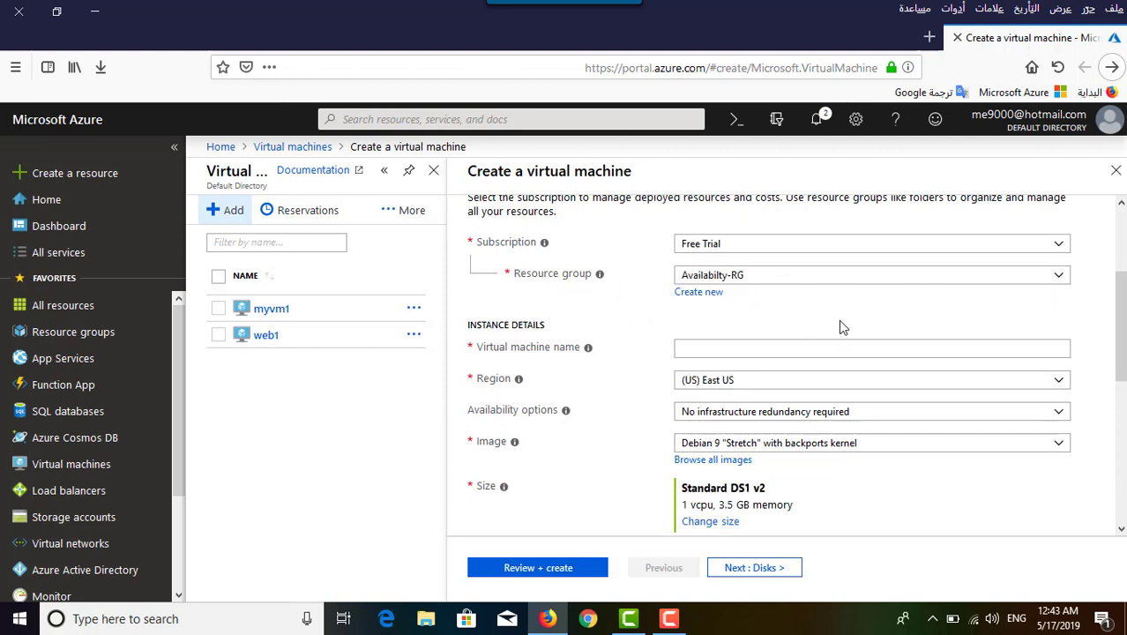
left_click(783, 349)
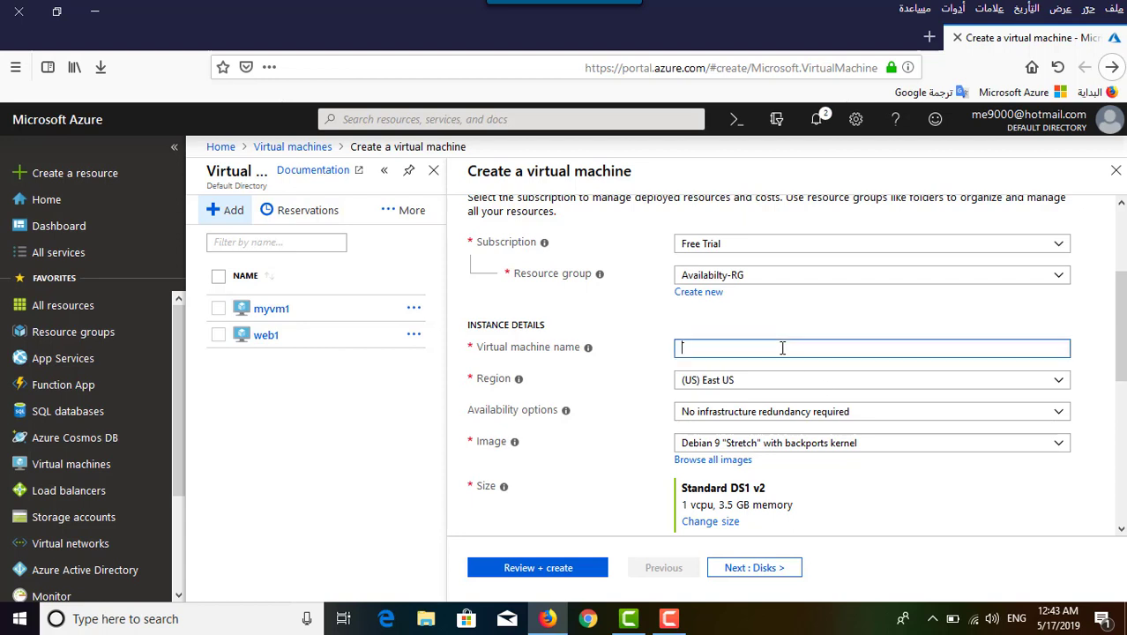
type("web2")
Set the web2 availability options to Availability set and choose the myAVset availability set
scroll(651, 371, "down", 2)
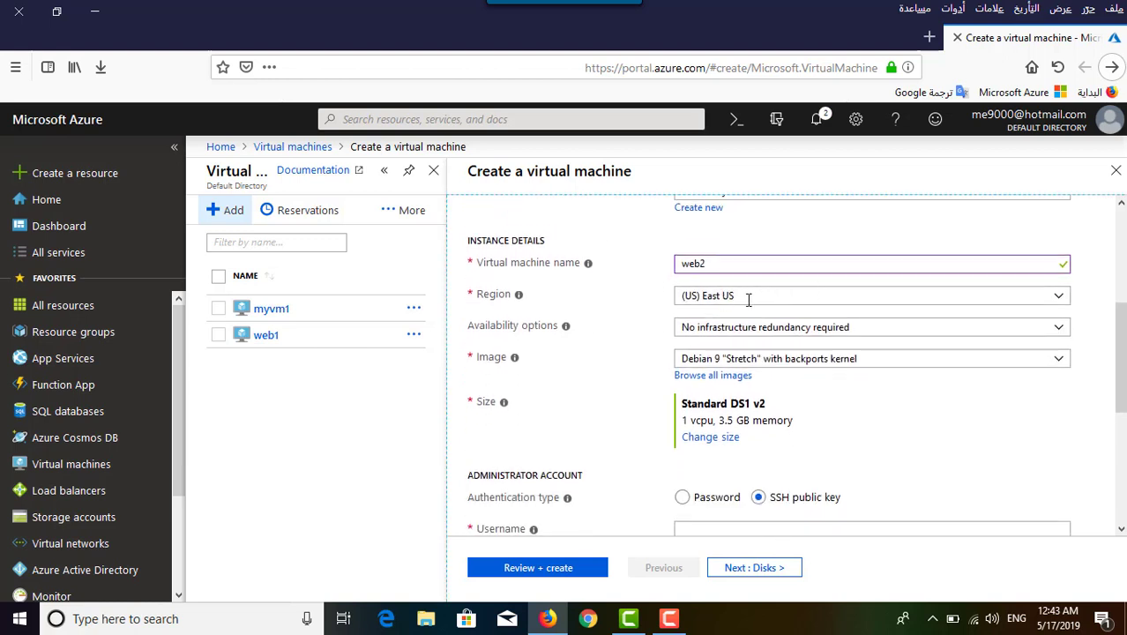
left_click(989, 330)
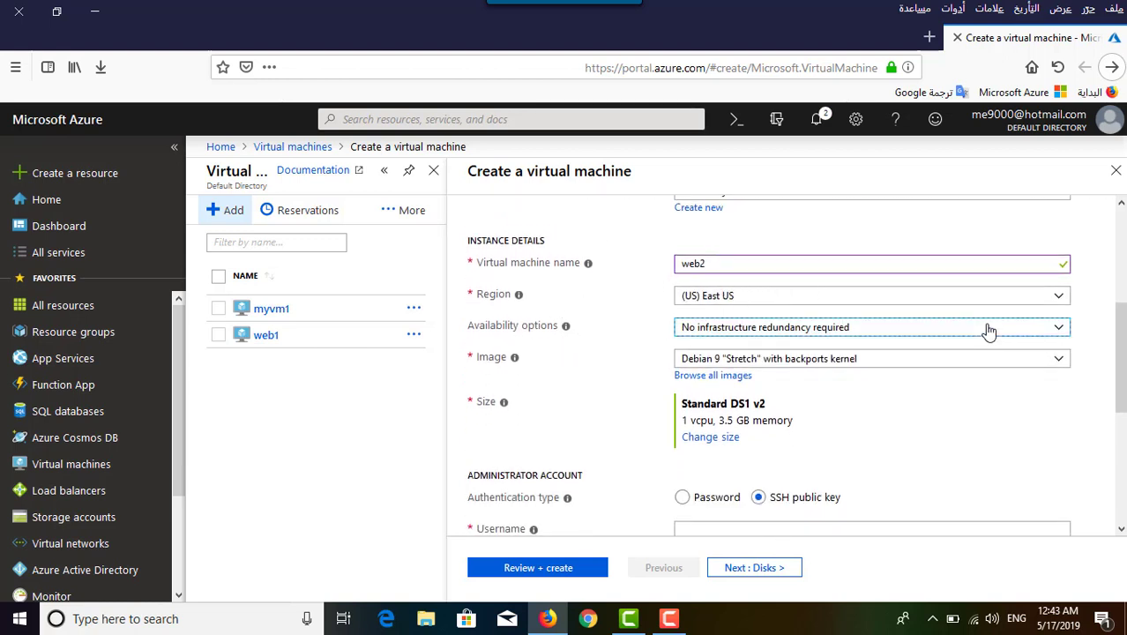
left_click(721, 386)
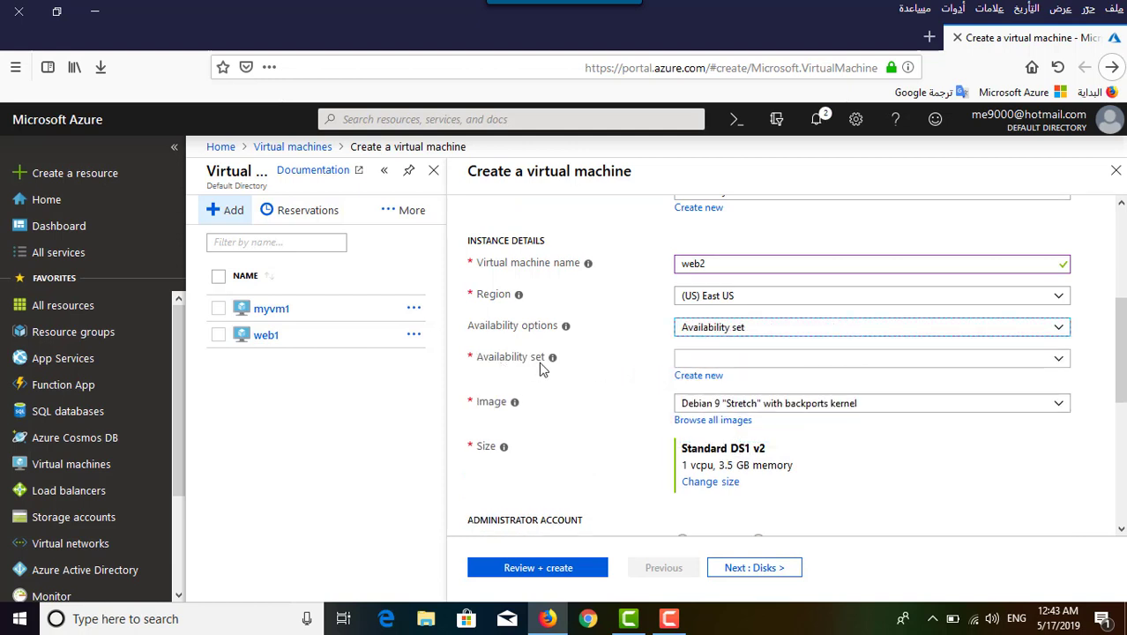
left_click(955, 360)
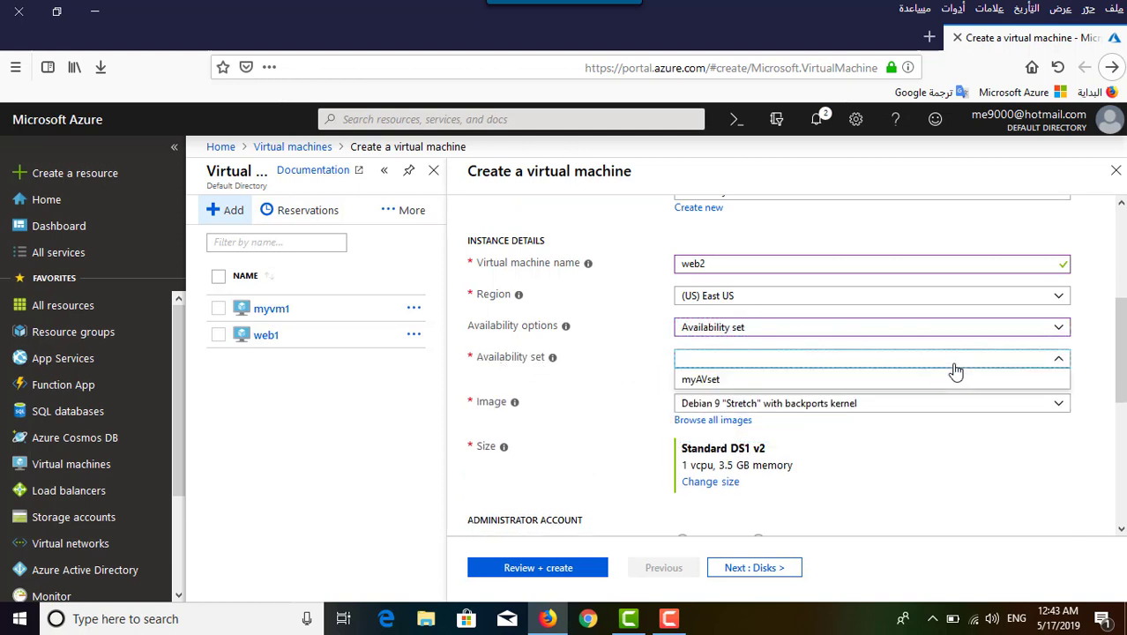
left_click(712, 384)
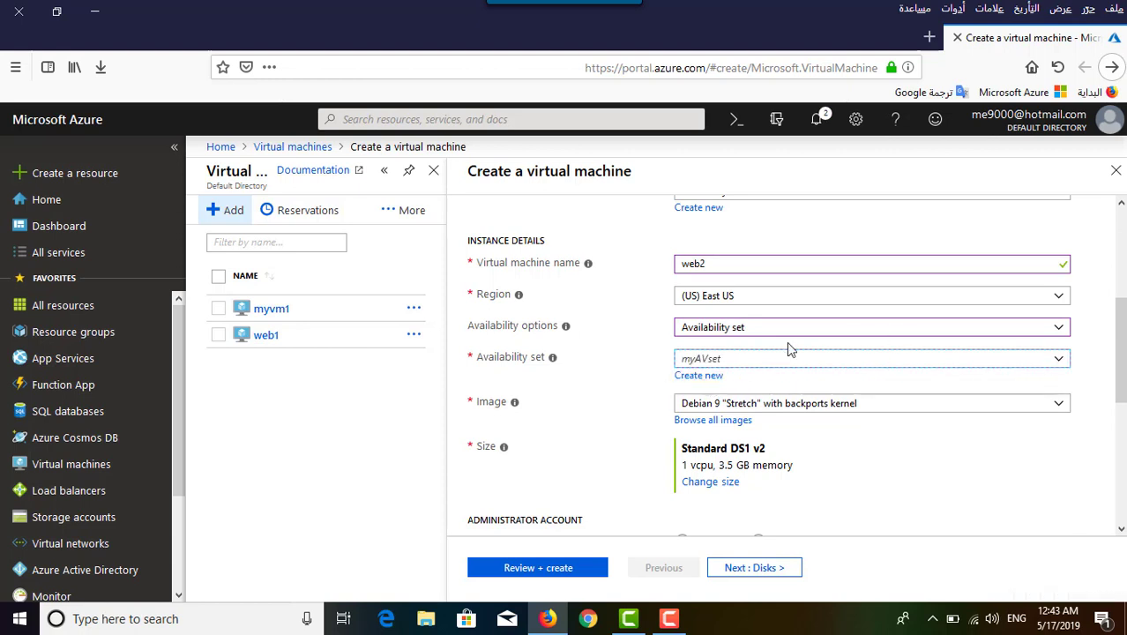
Choose Windows Server 2012 R2 Datacenter as the image for web2
scroll(788, 346, "down", 3)
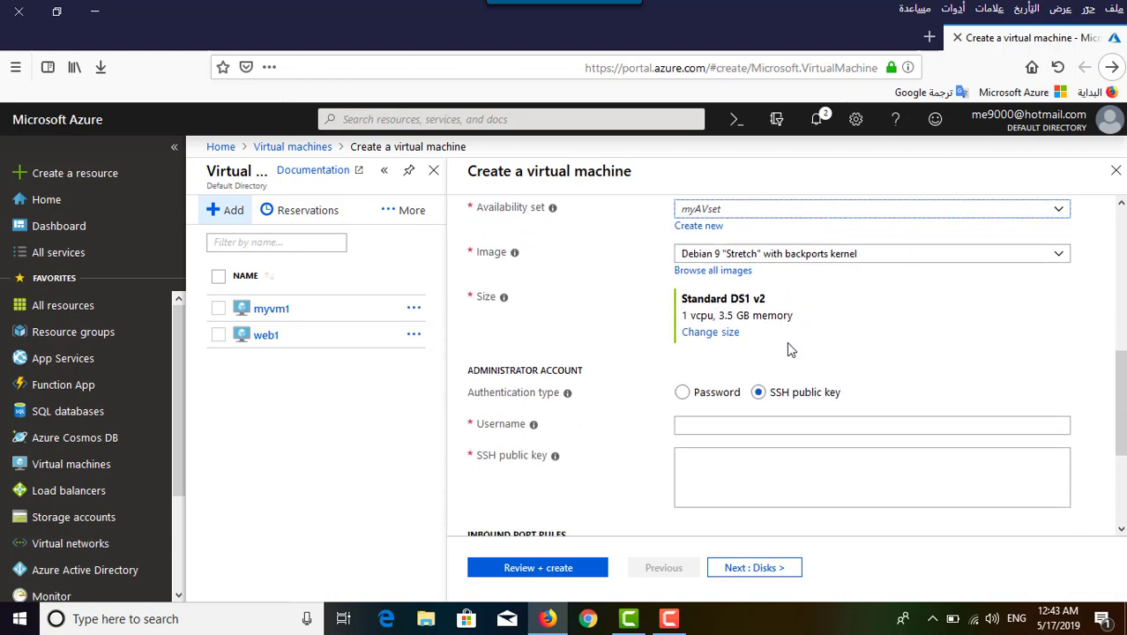
left_click(975, 240)
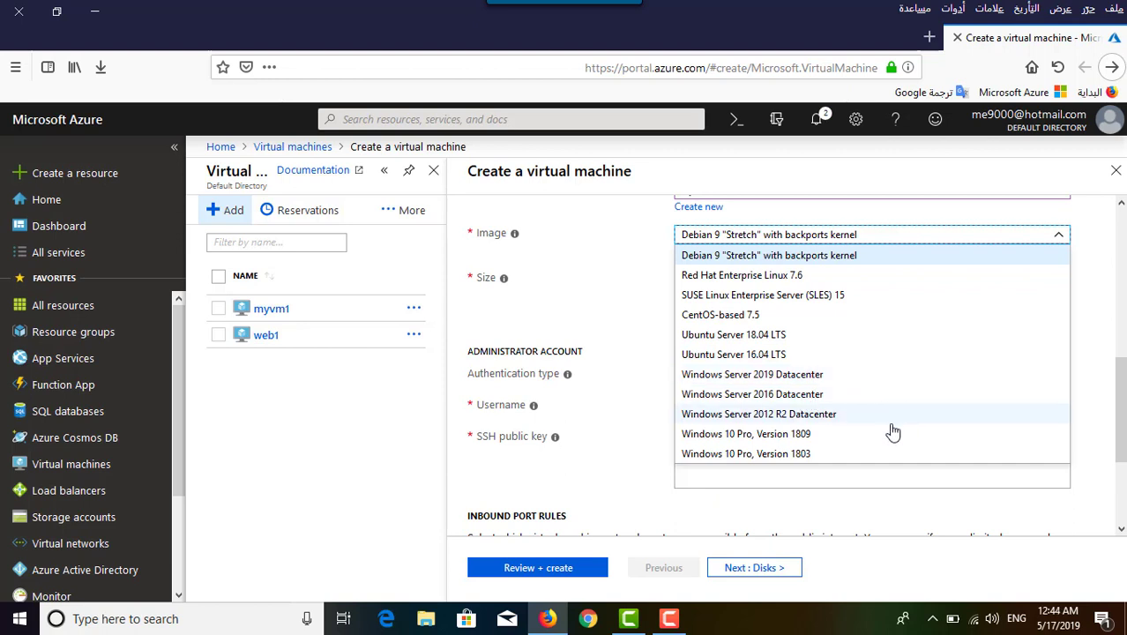
left_click(829, 414)
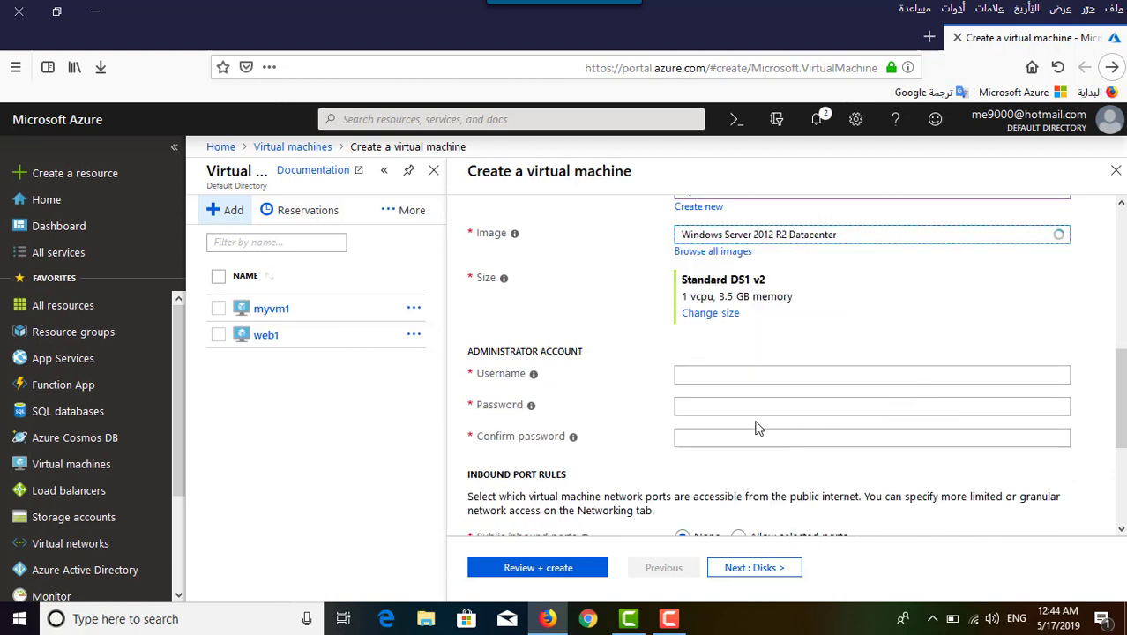
Browse the available VM sizes, highlight DS1_v2, and abandon the unfinished virtual machine form by returning to the portal home page
left_click(711, 314)
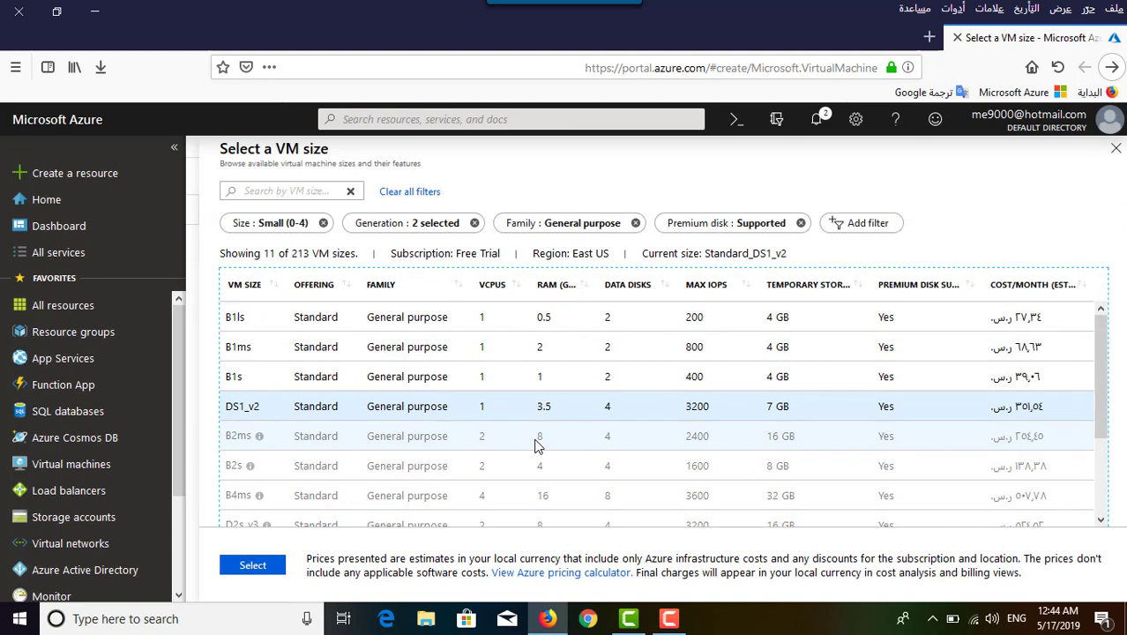
scroll(538, 446, "down", 3)
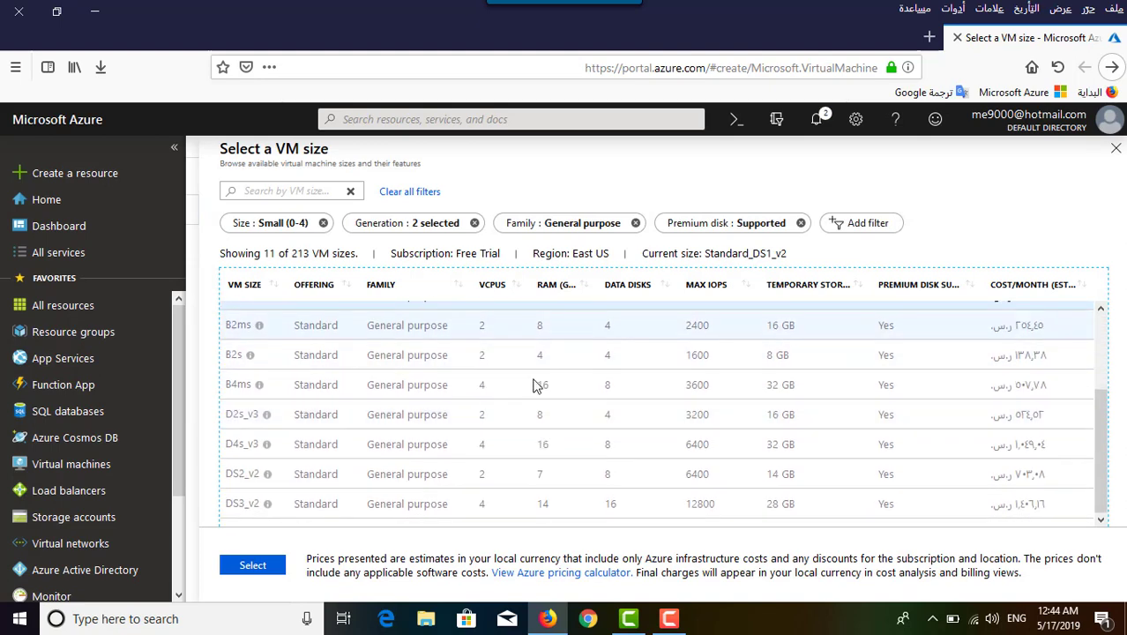
left_click(490, 332)
scroll(521, 344, "up", 3)
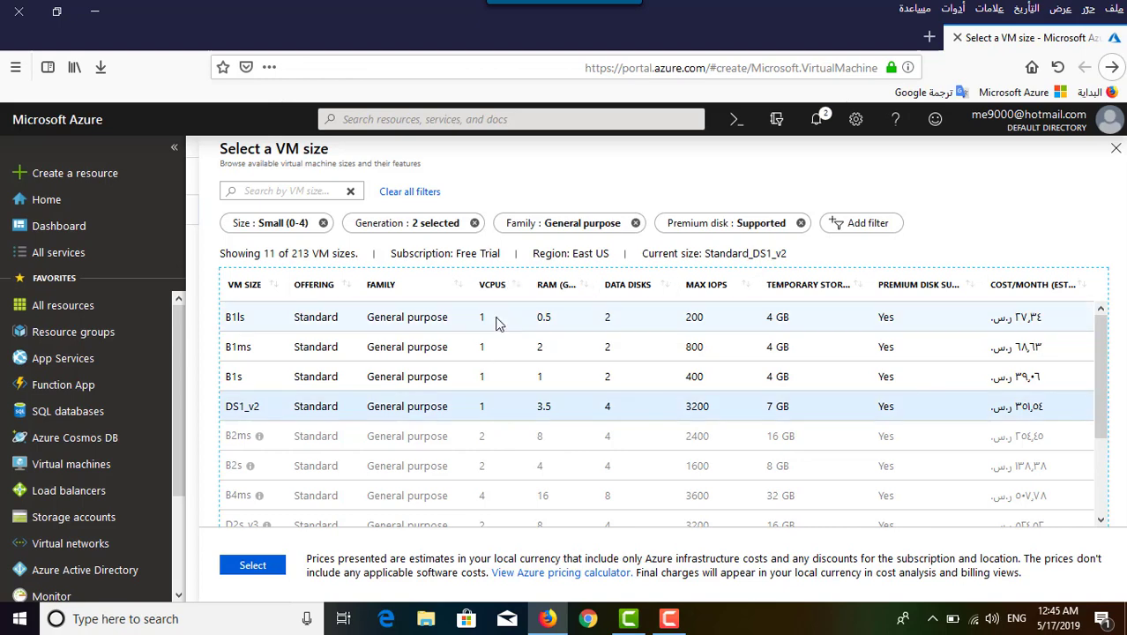
left_click(513, 415)
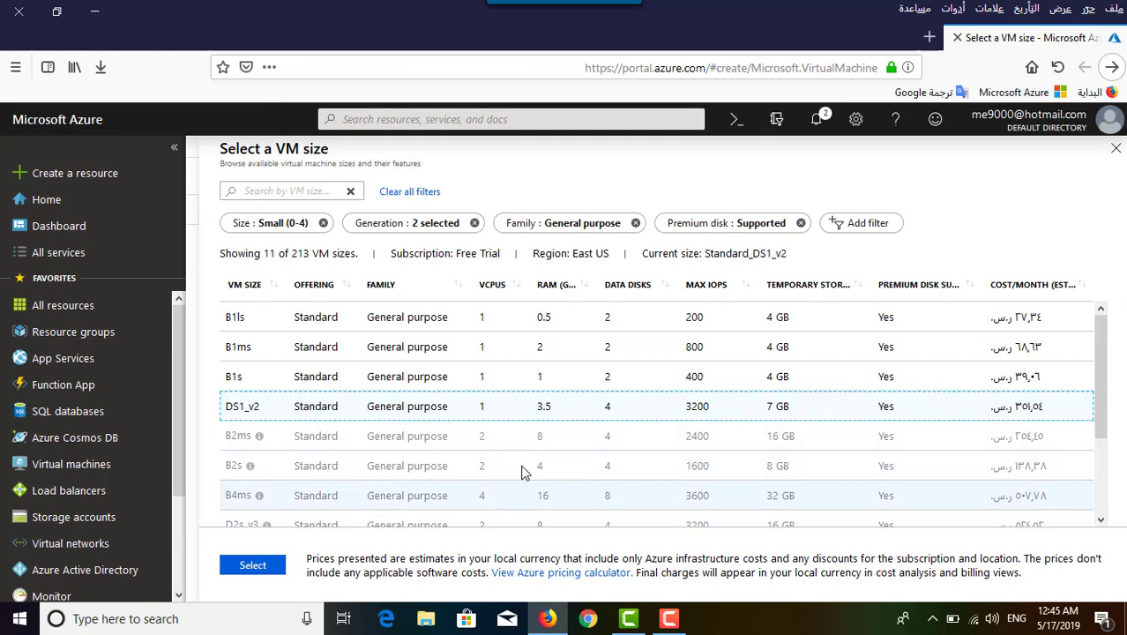
left_click(42, 203)
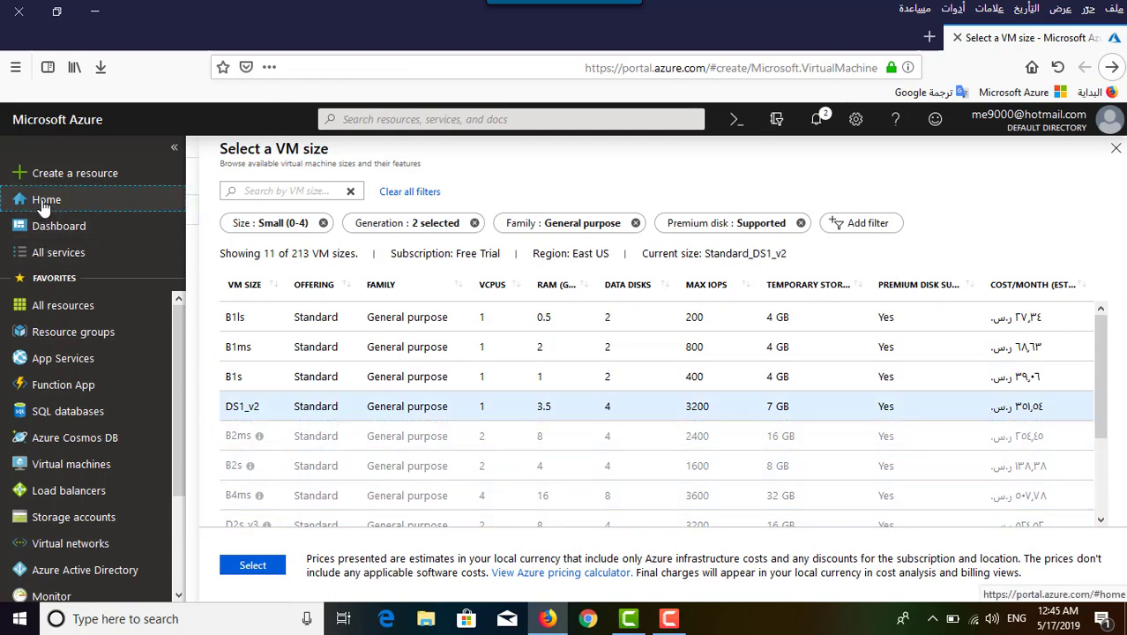
left_click(587, 325)
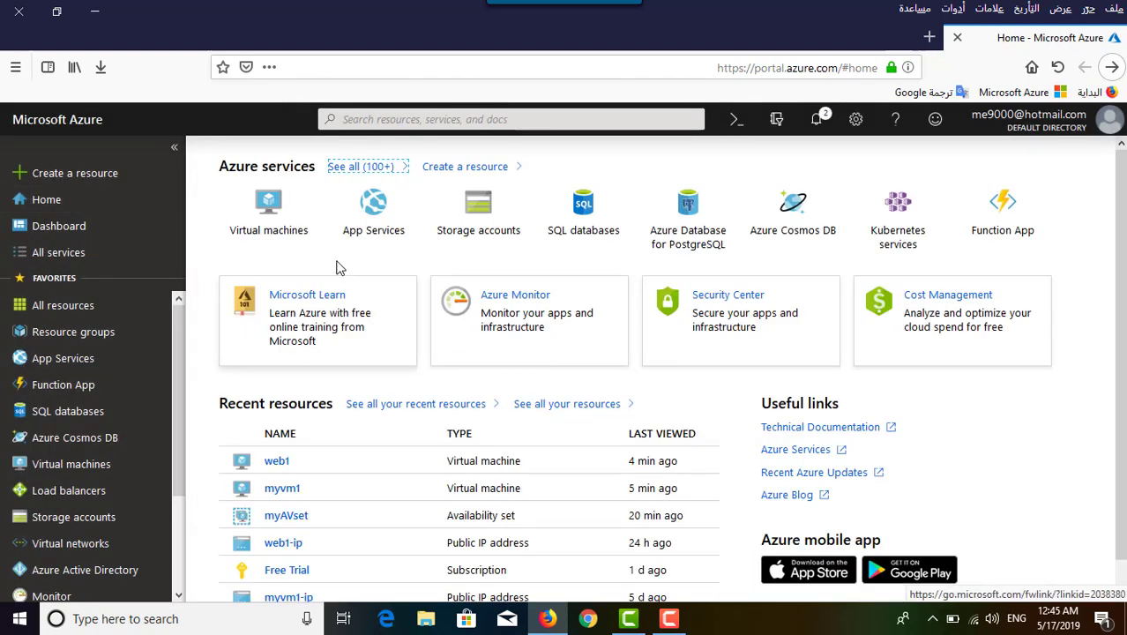
Resize the existing web1 virtual machine to the DS1_v2 size
left_click(275, 214)
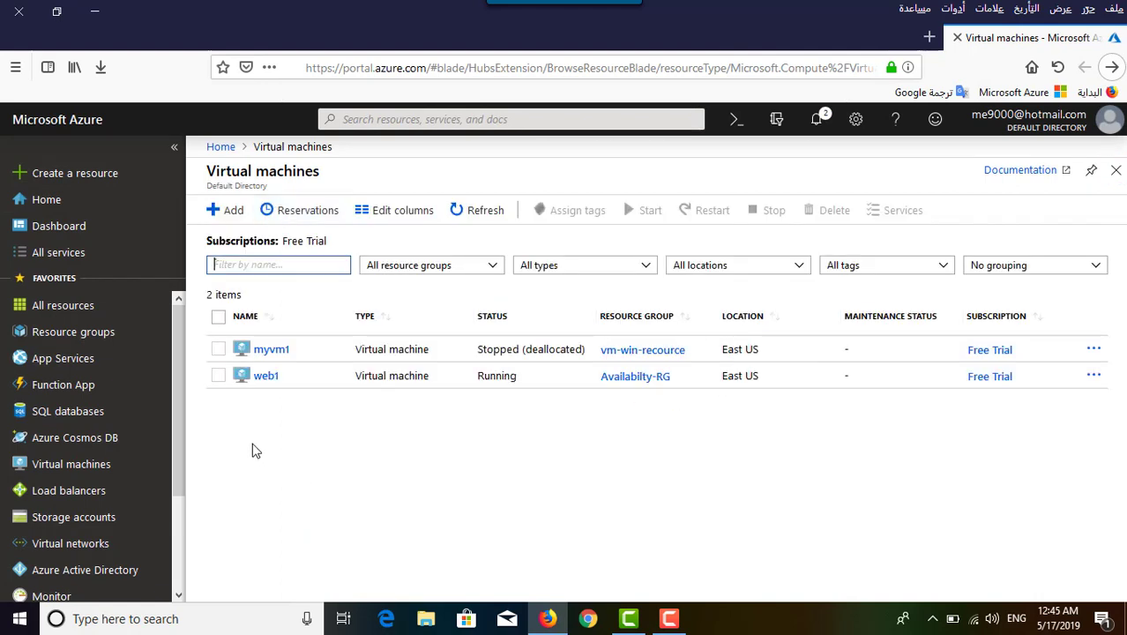
left_click(265, 380)
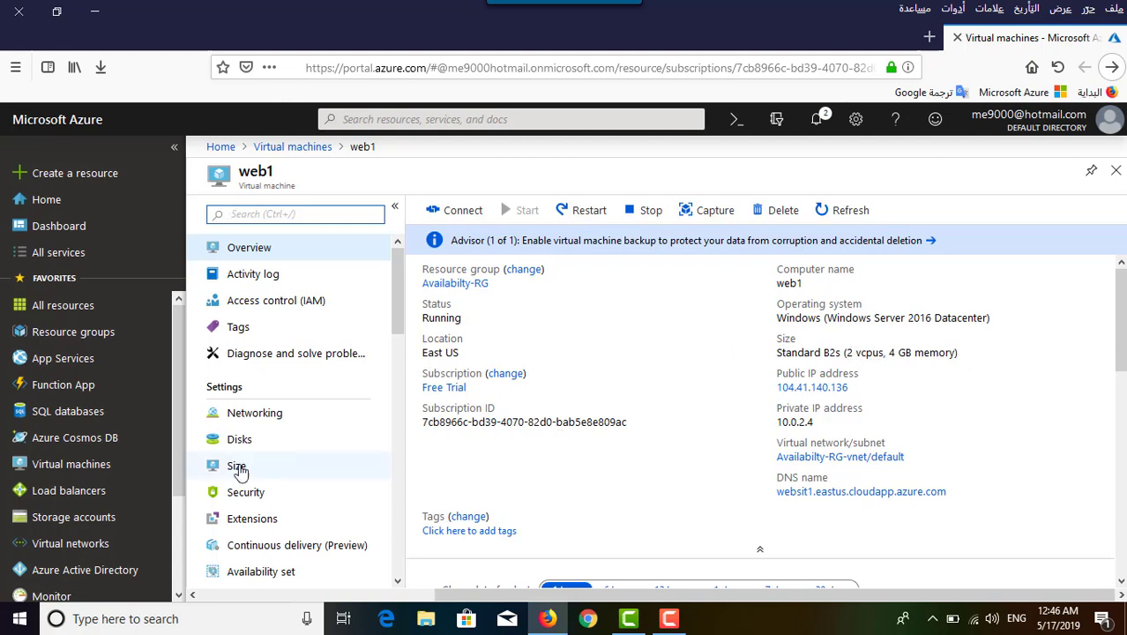
left_click(236, 466)
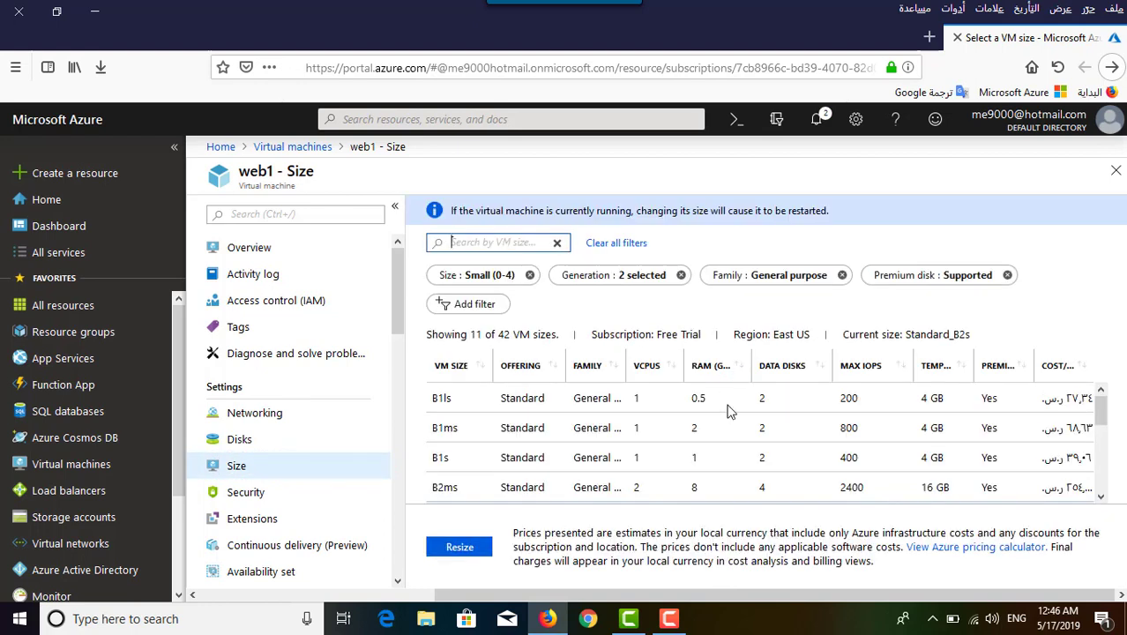
scroll(732, 442, "down", 4)
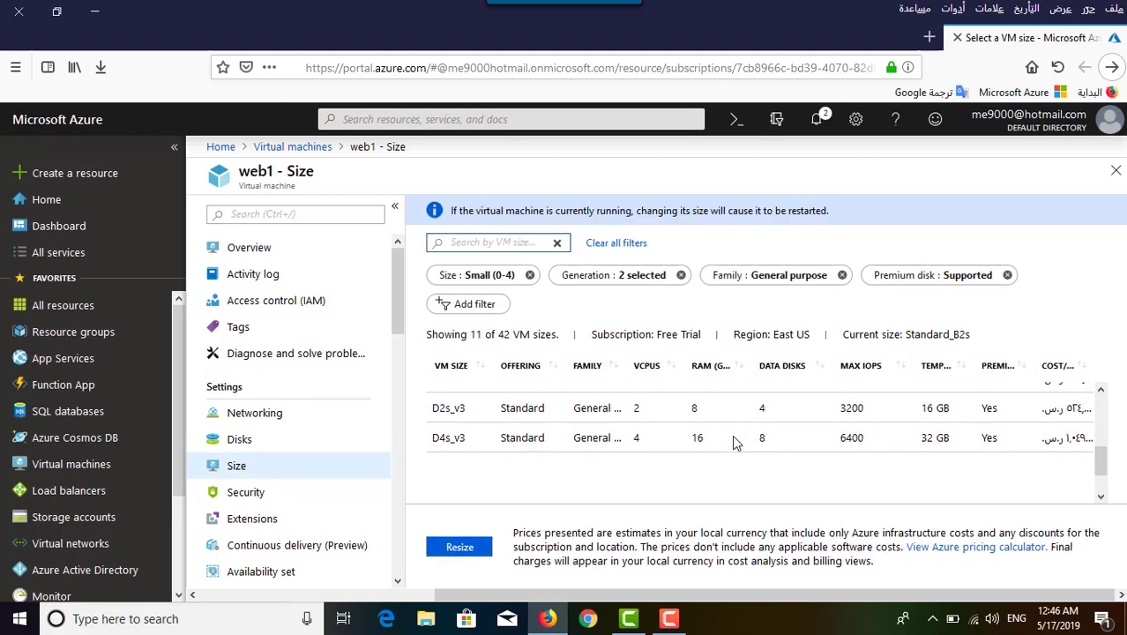
scroll(732, 442, "up", 2)
scroll(732, 442, "down", 3)
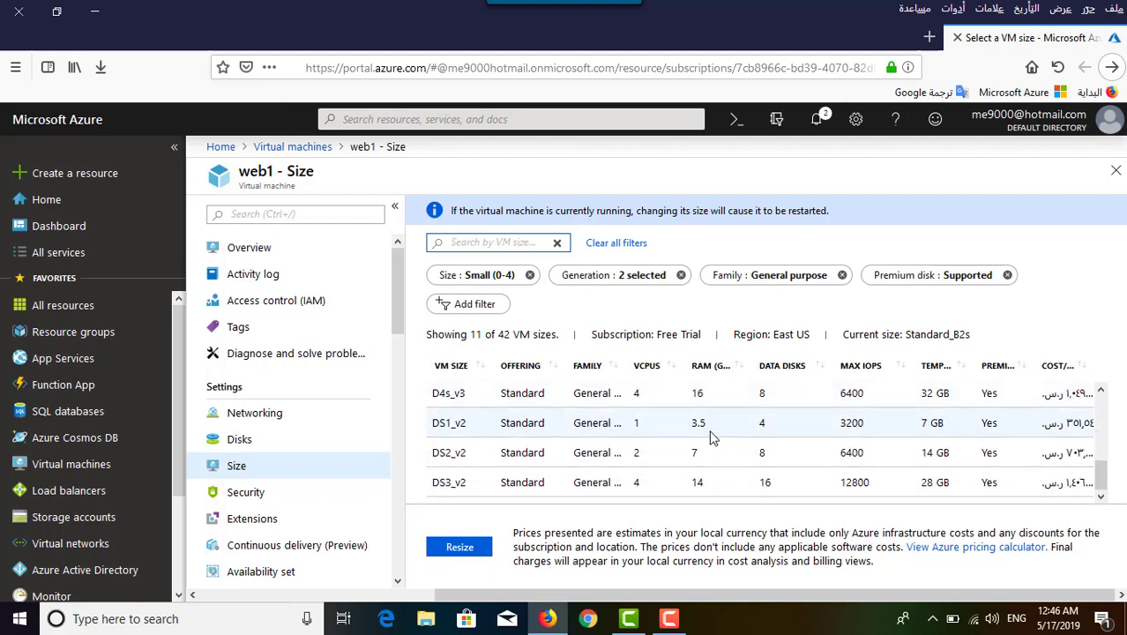
left_click(653, 427)
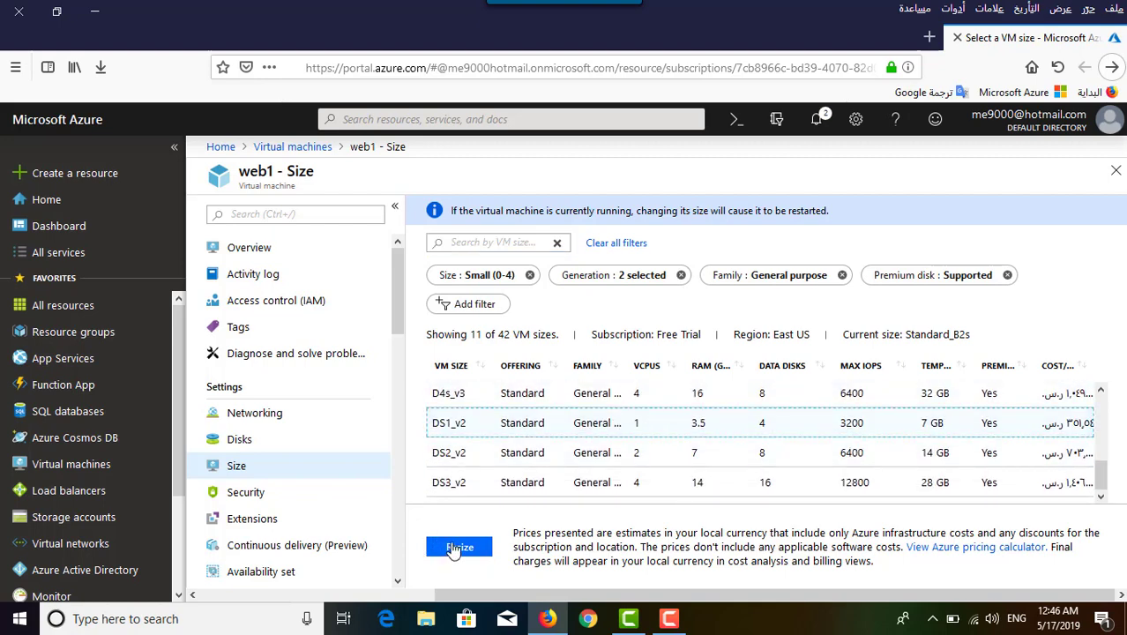
left_click(456, 548)
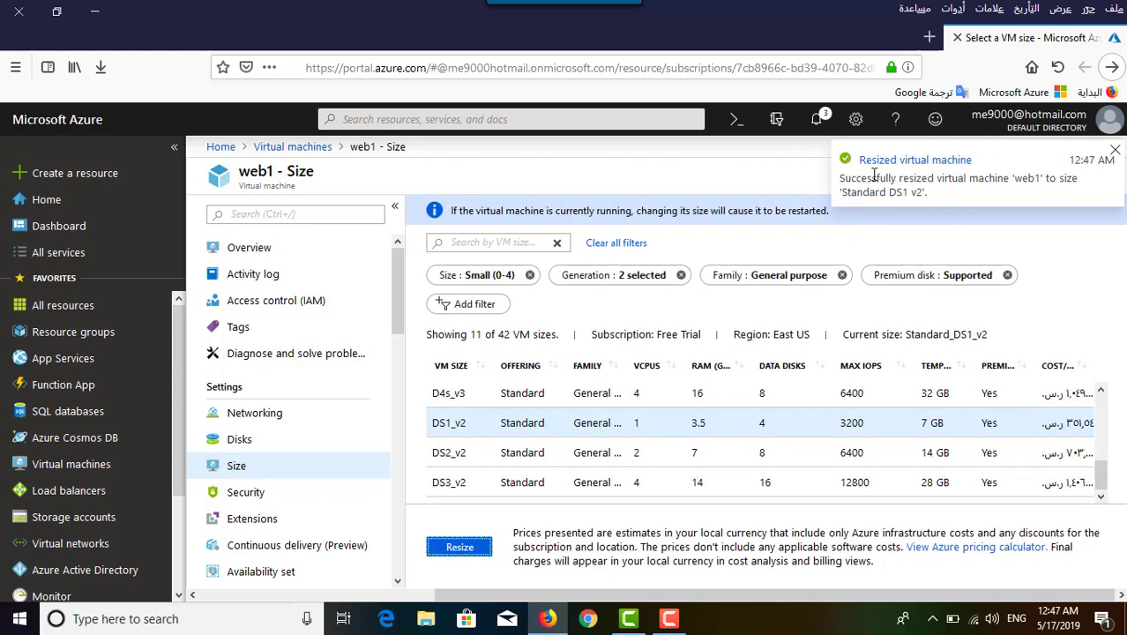
Begin a new virtual machine again, assigning it to the Availabilty-RG resource group and naming it web2
left_click(220, 146)
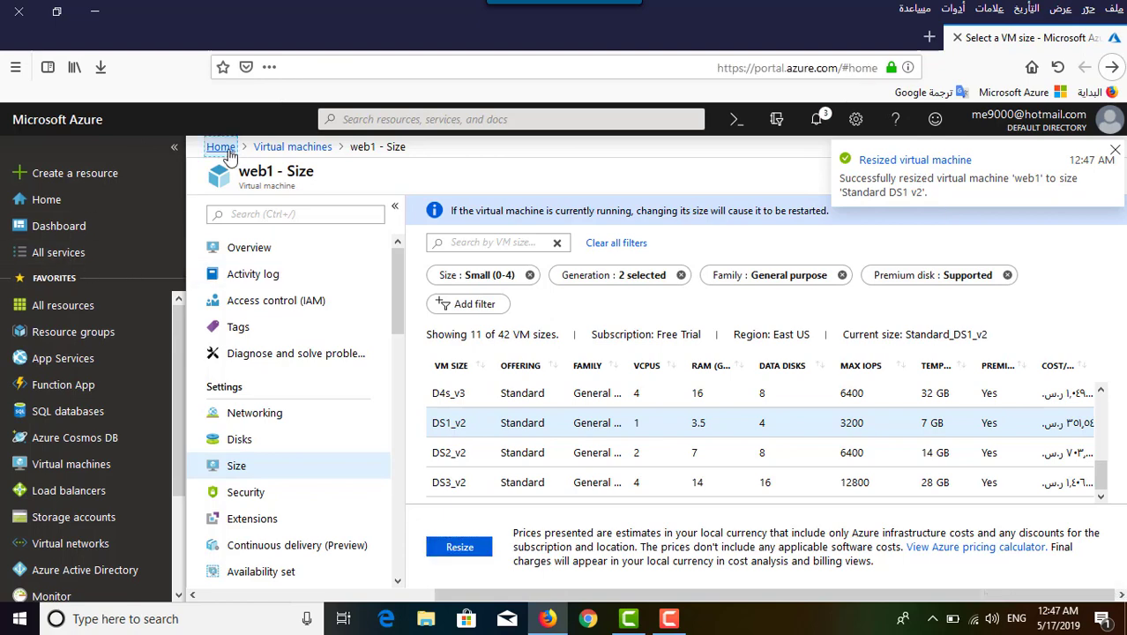
left_click(278, 214)
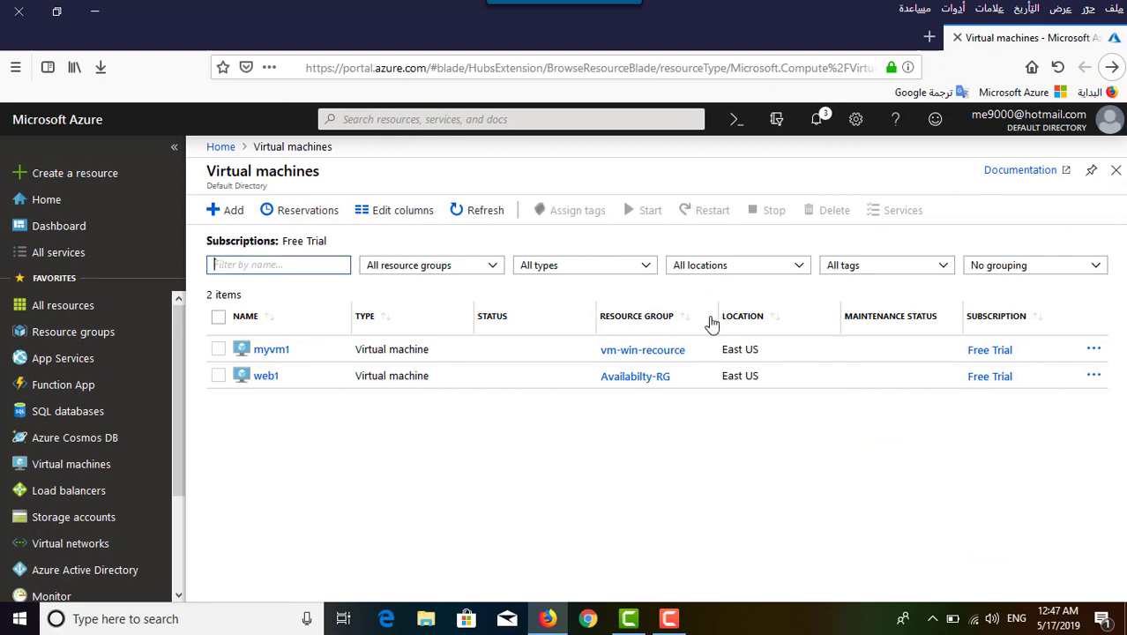
left_click(227, 210)
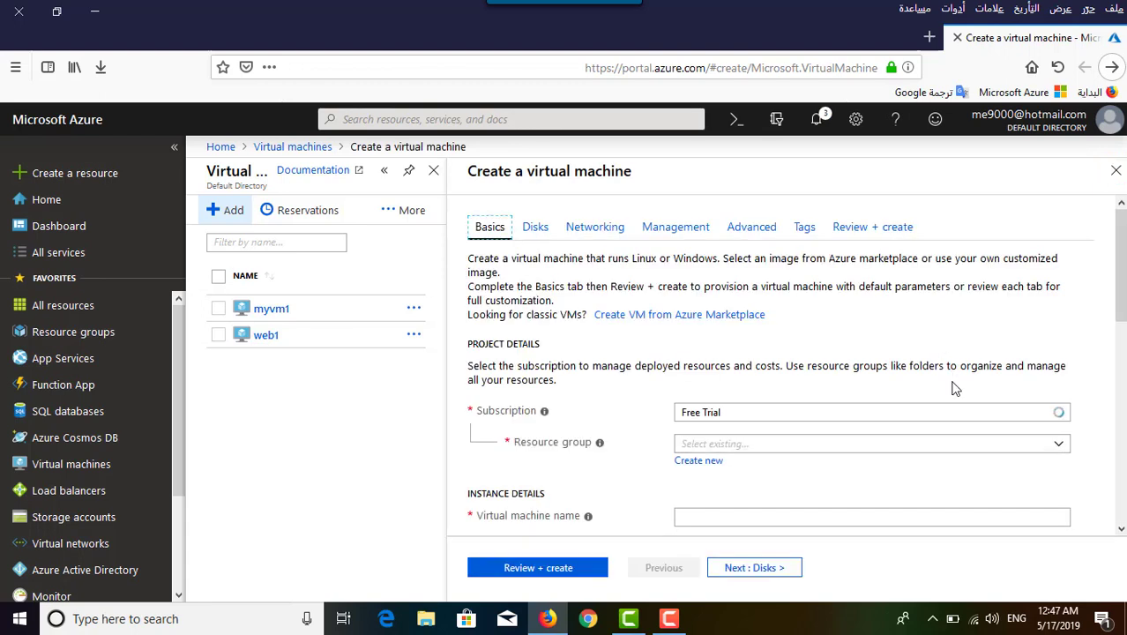
scroll(942, 346, "down", 3)
left_click(1027, 276)
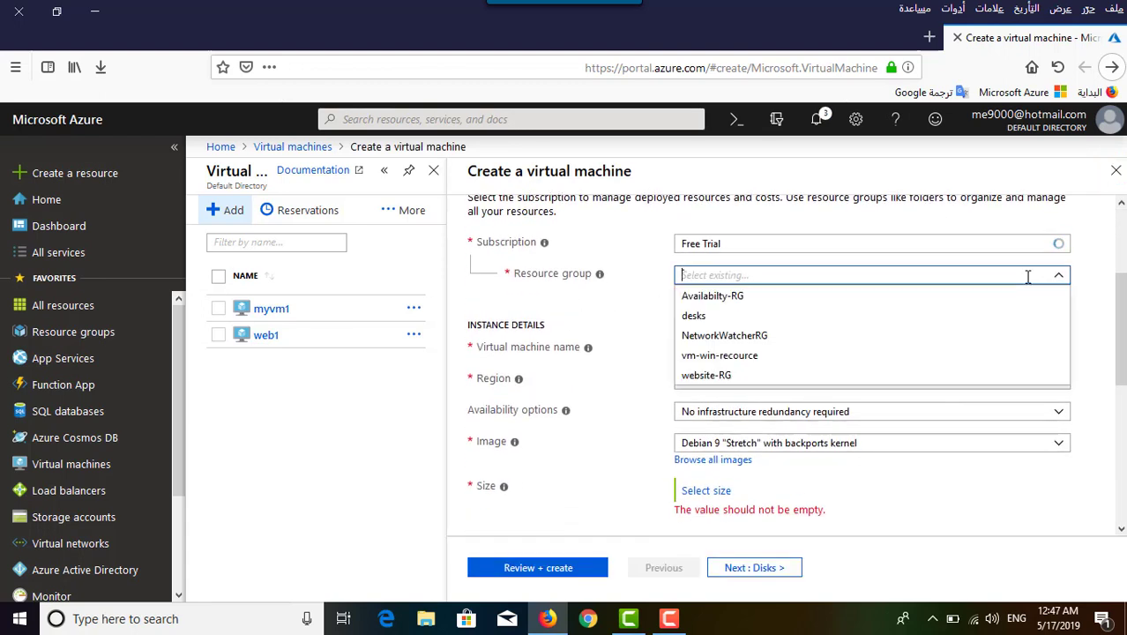
left_click(725, 303)
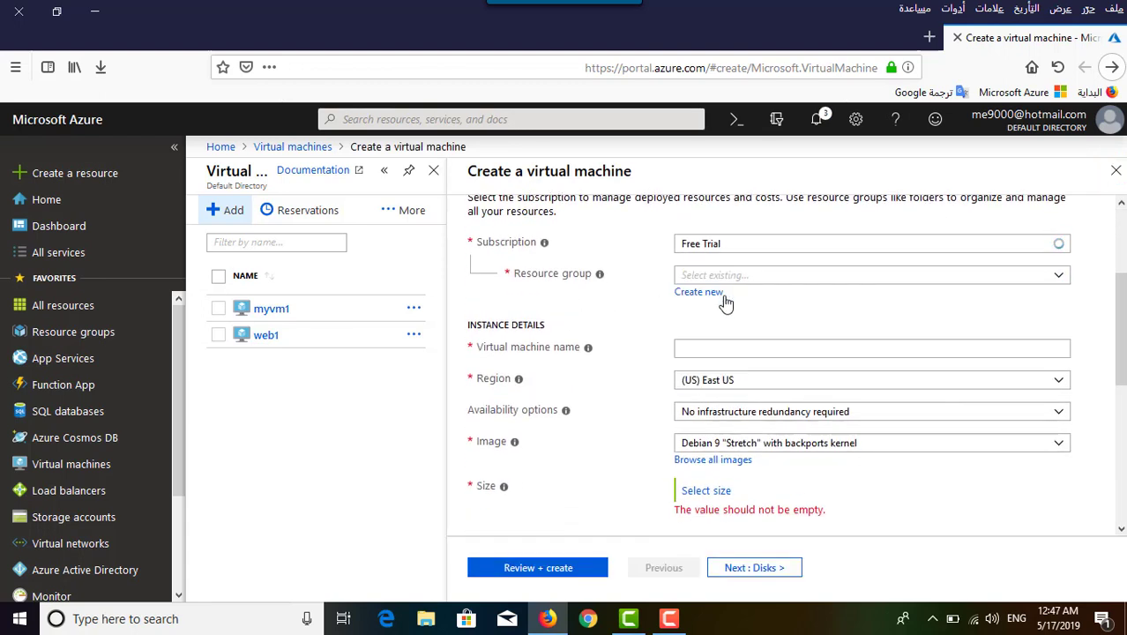
left_click(804, 349)
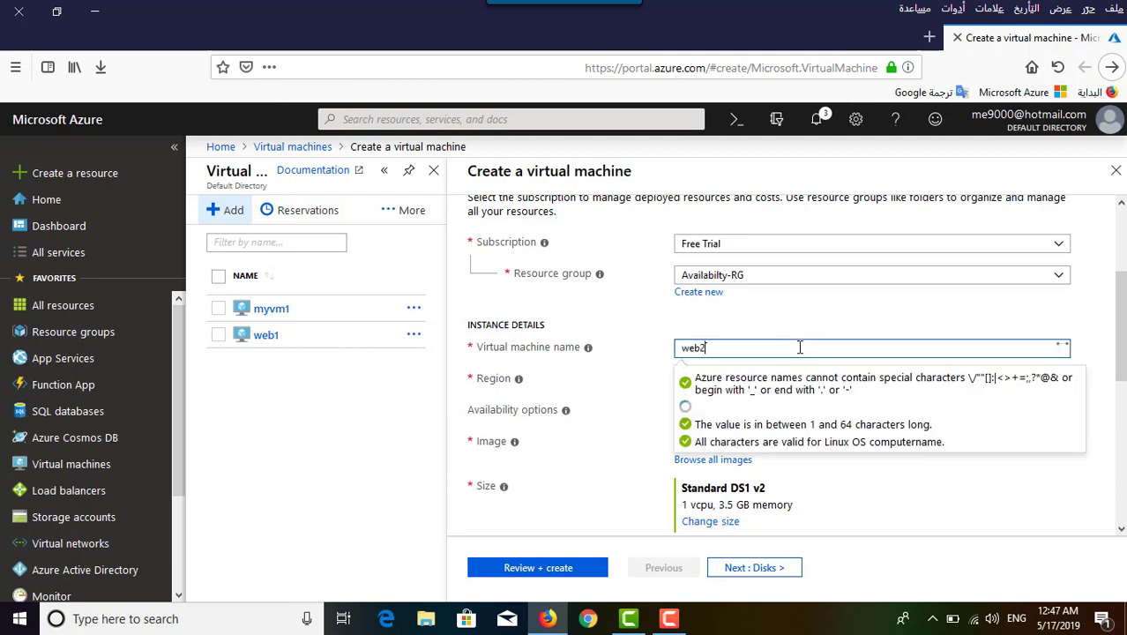
Set web2's availability option to an availability set and choose myAVset
left_click(983, 415)
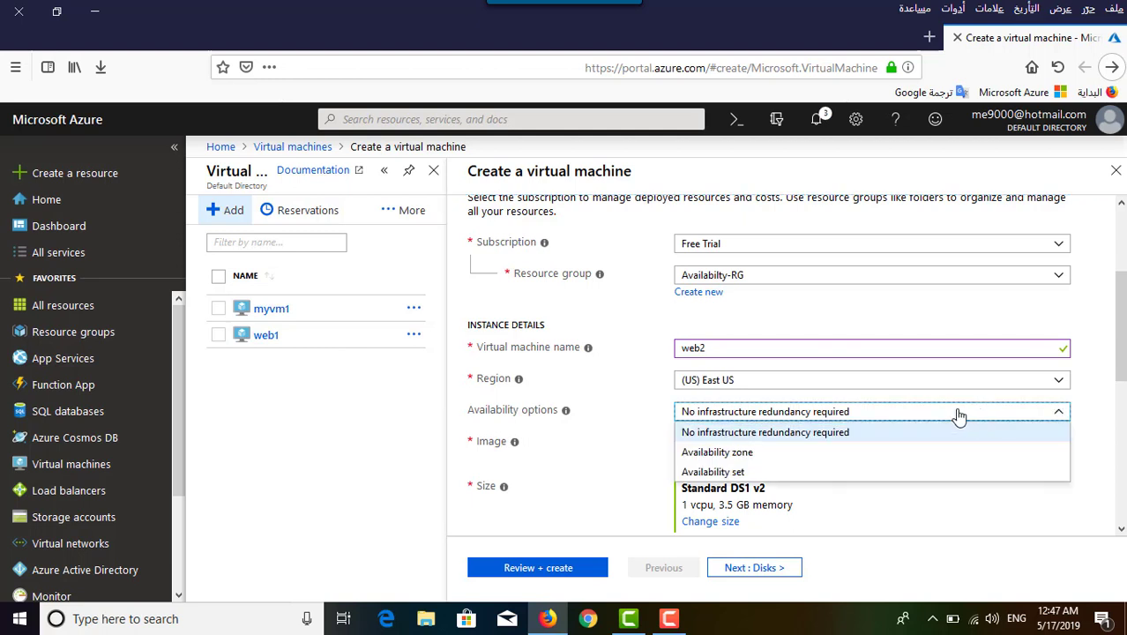
left_click(739, 474)
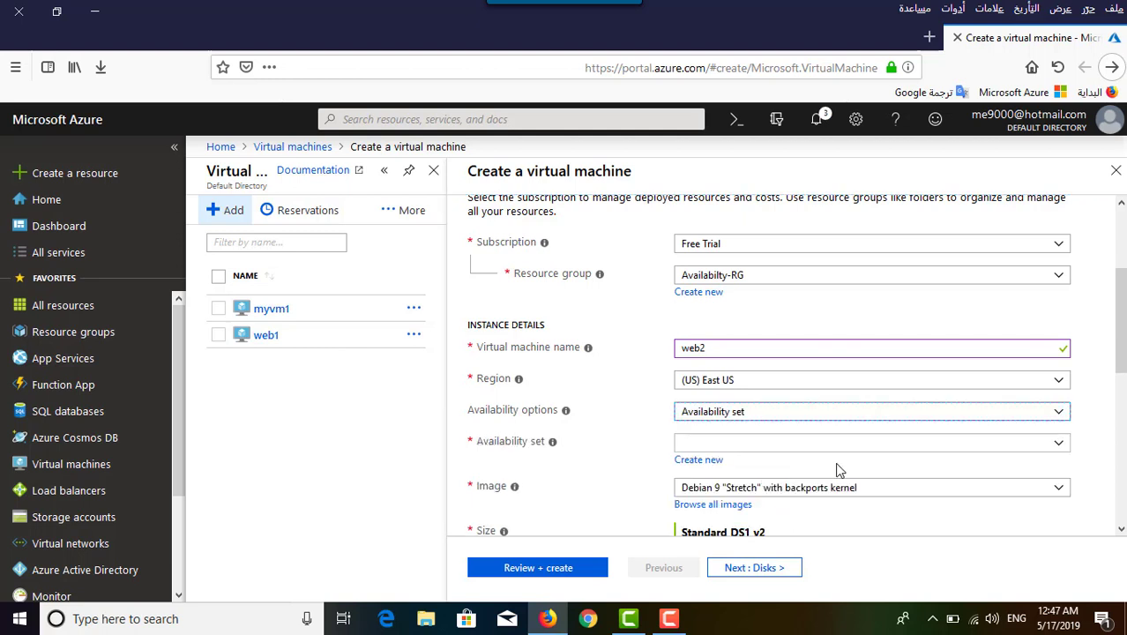
left_click(831, 443)
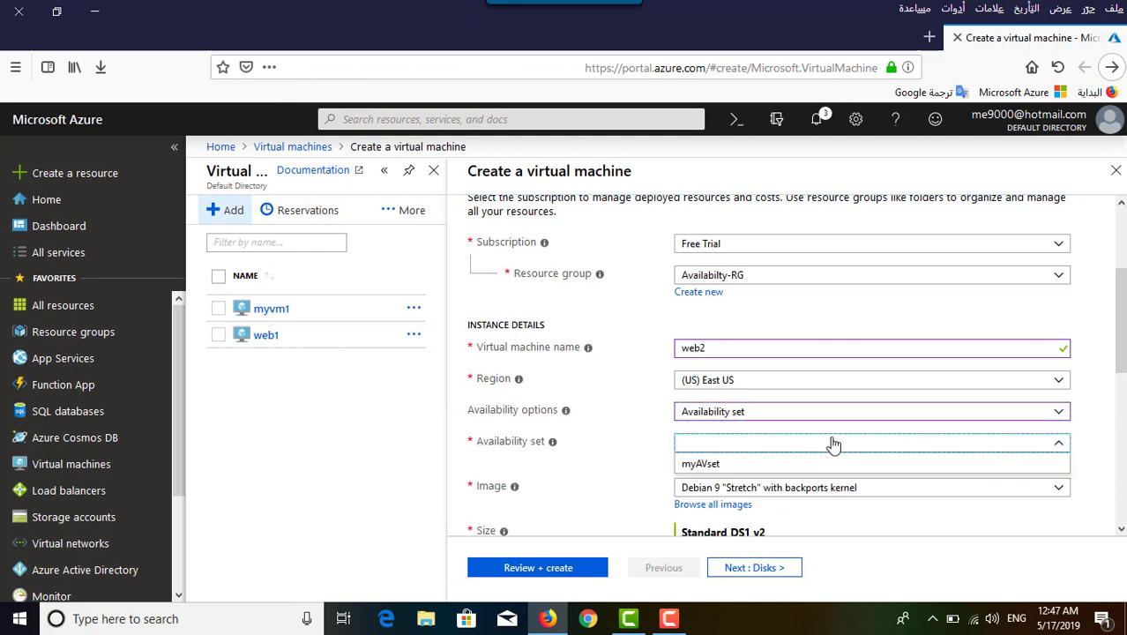
left_click(702, 465)
Browse the available VM sizes for web2, then discard the unfinished form by reloading the page
left_click_drag(1124, 330, 1124, 402)
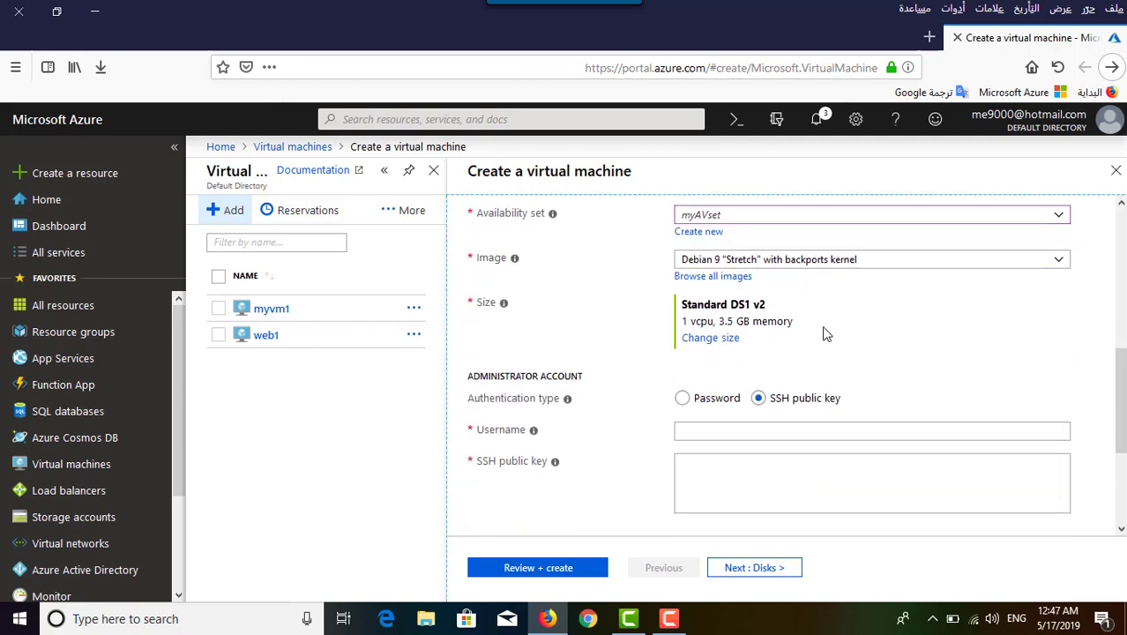
left_click(705, 348)
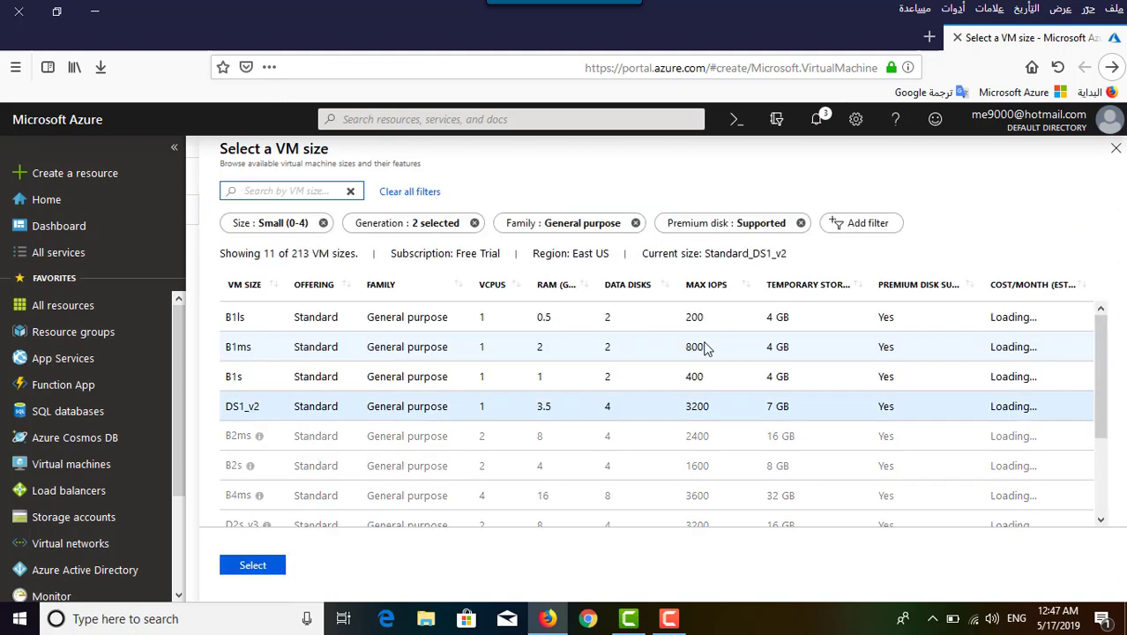
scroll(699, 375, "down", 3)
left_click(606, 474)
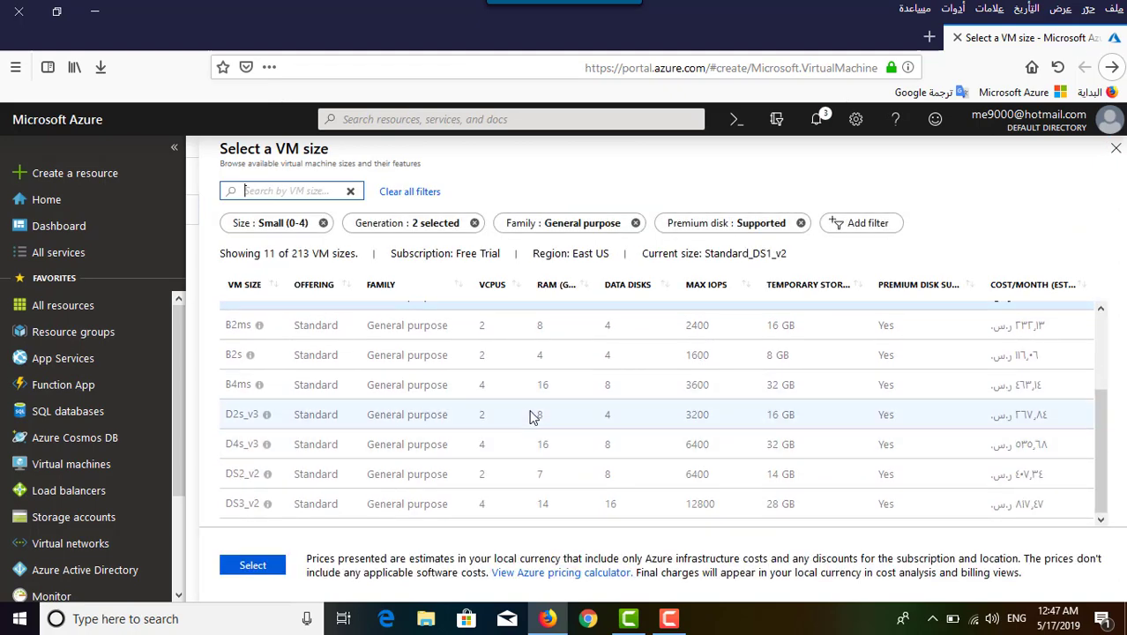
scroll(507, 359, "up", 3)
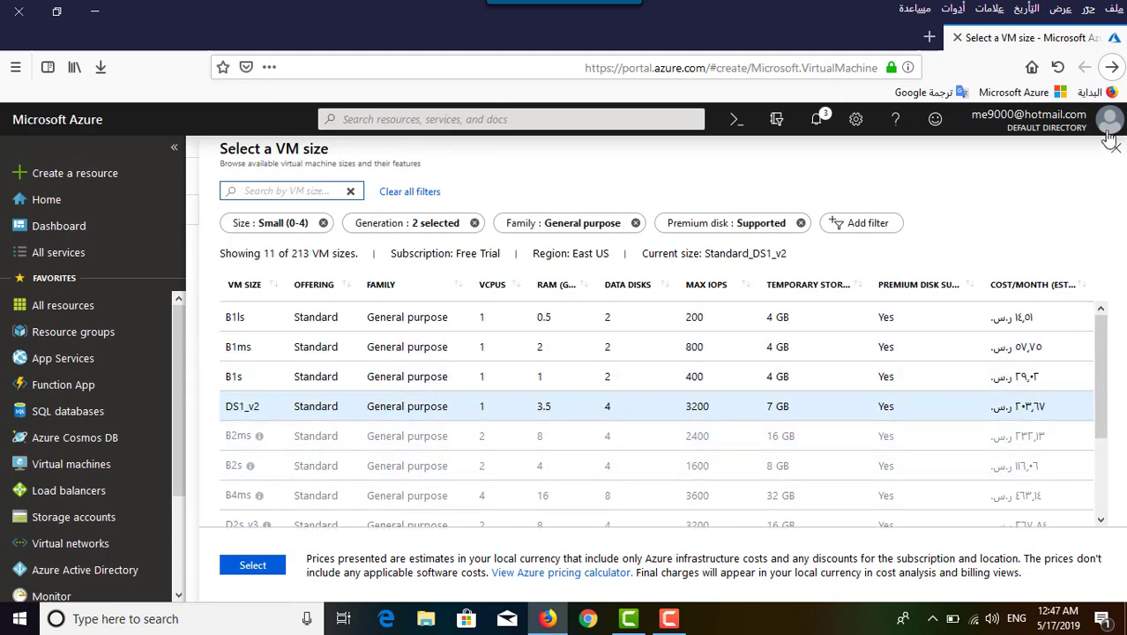
left_click(1058, 68)
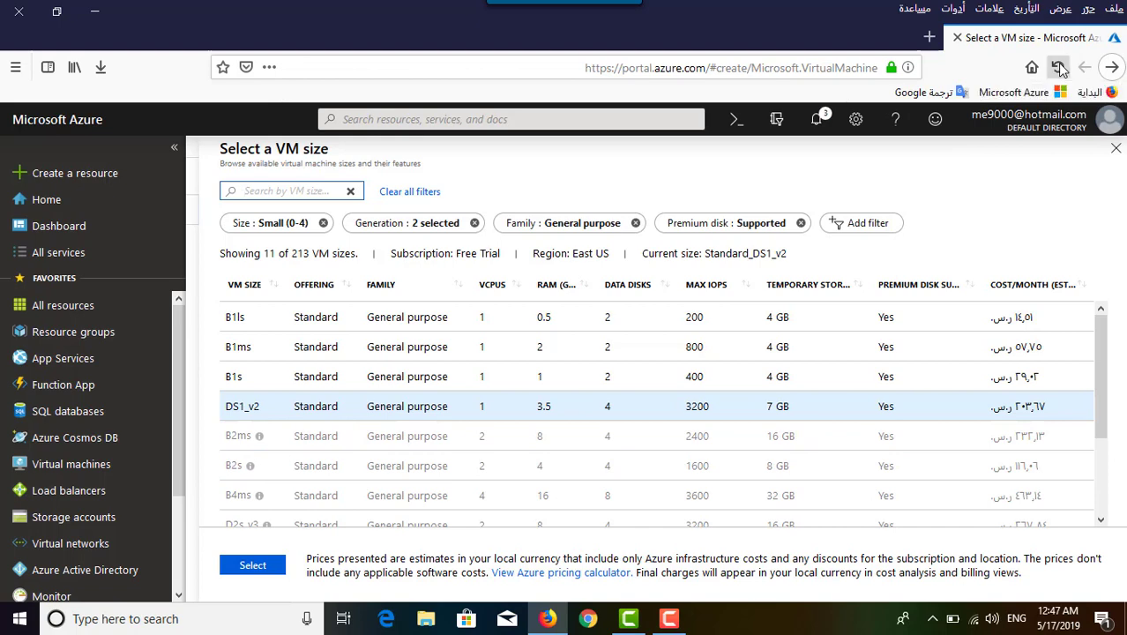
left_click(530, 323)
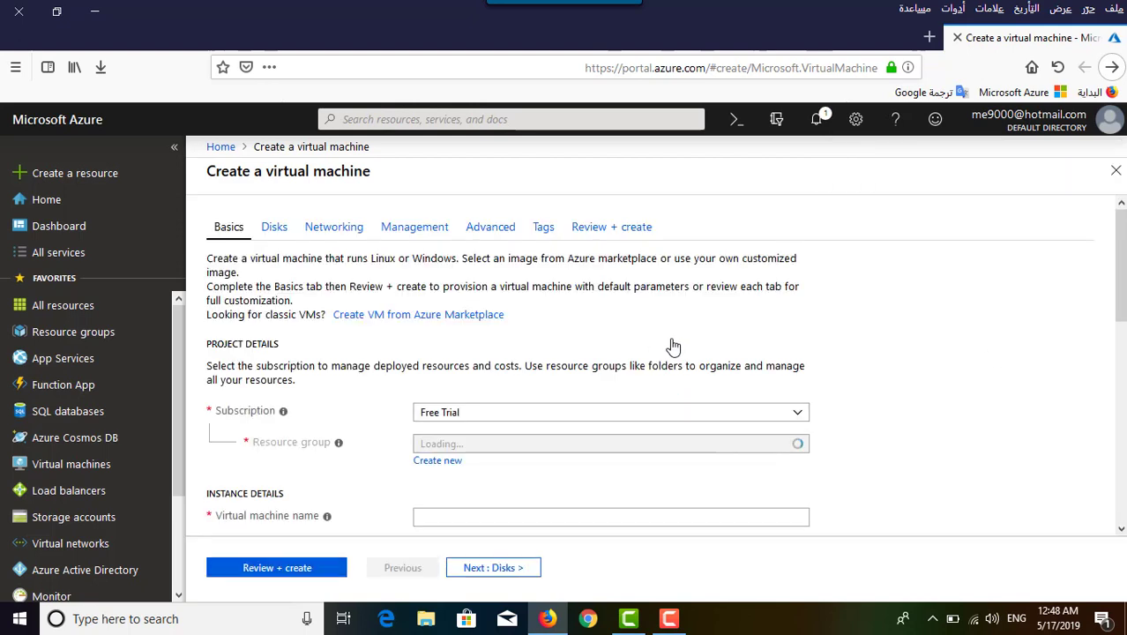
Assign the new virtual machine to the Availabilty-RG resource group and name it mwe2
scroll(537, 318, "down", 3)
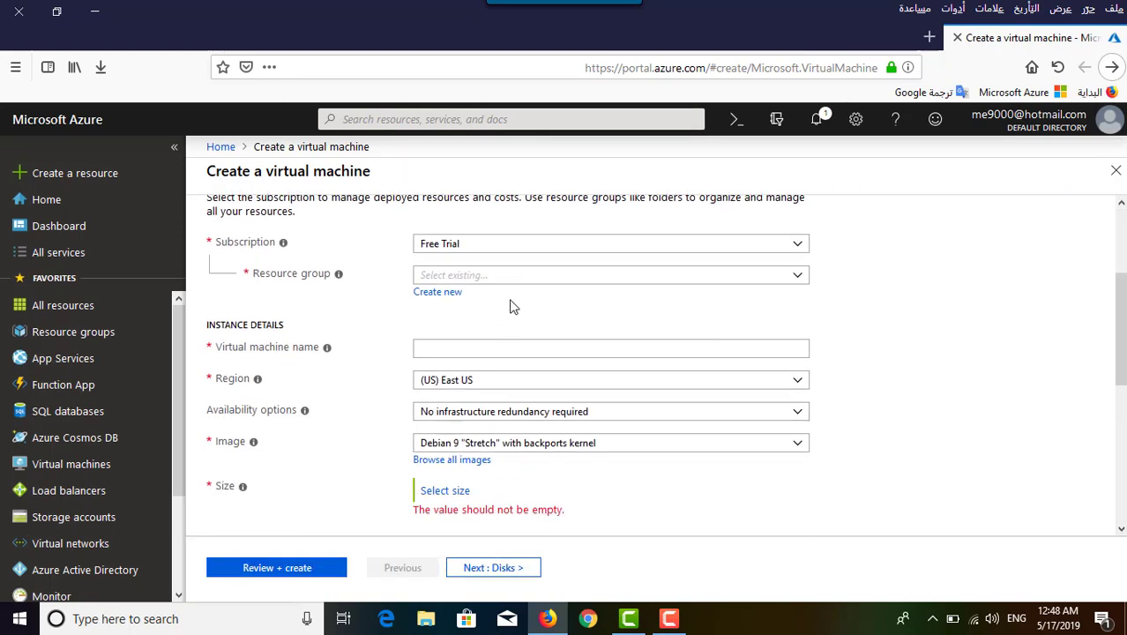
left_click(797, 275)
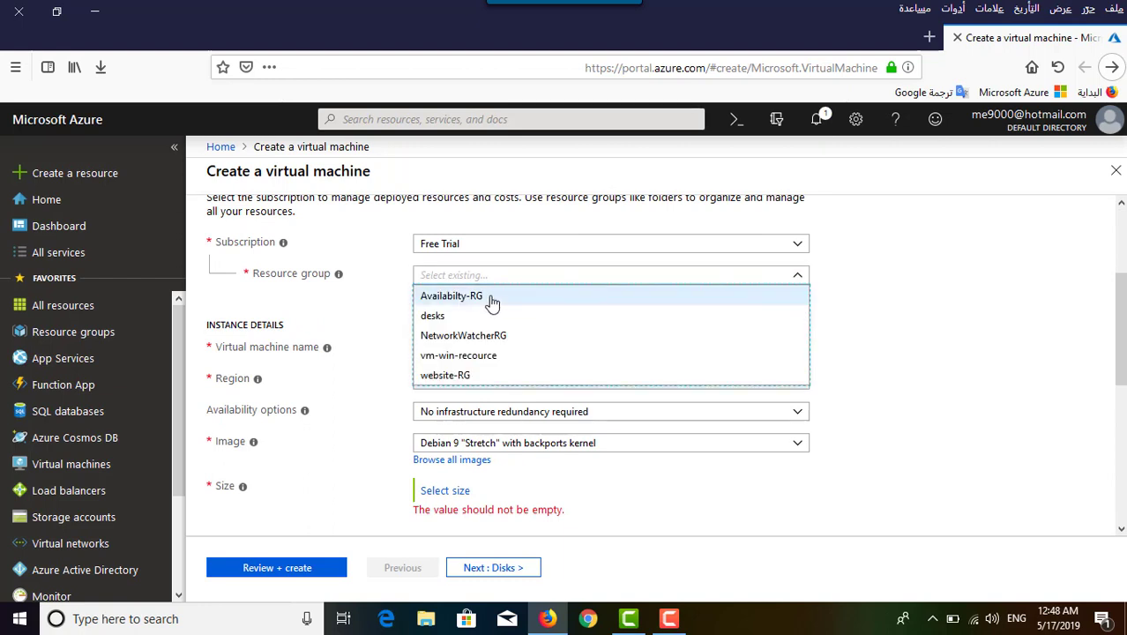
key("Escape")
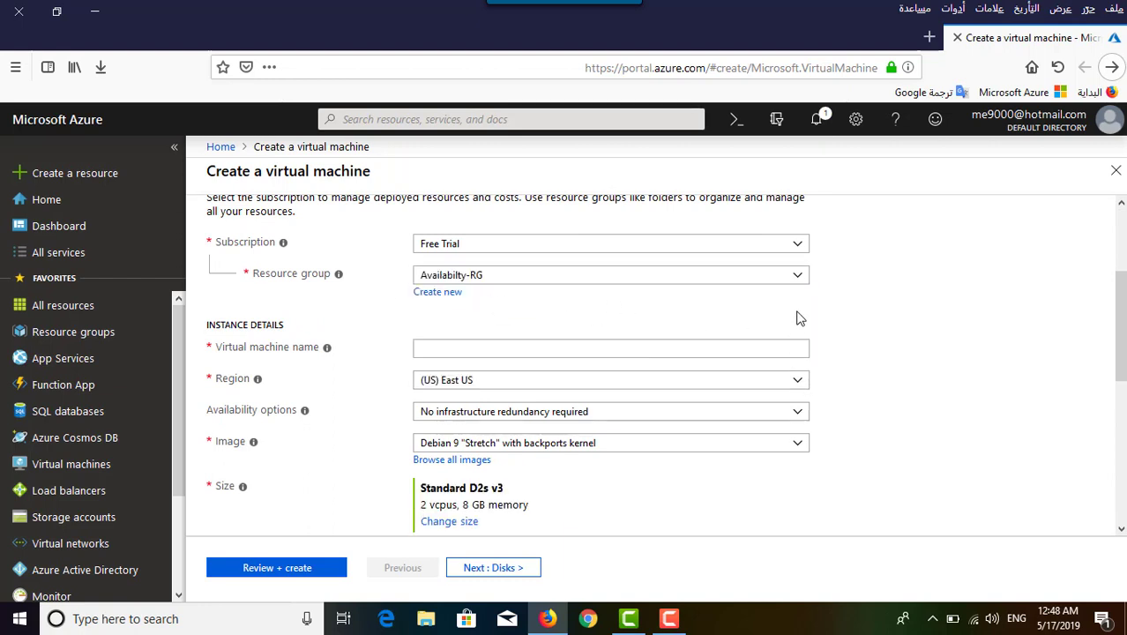
left_click(799, 278)
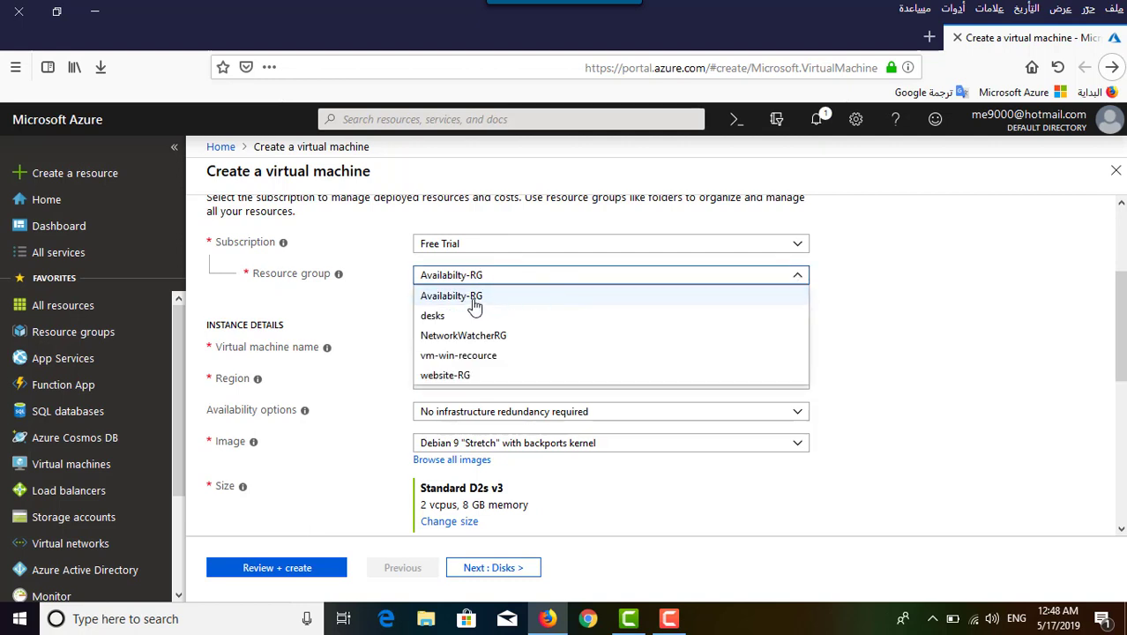
left_click(473, 300)
left_click(601, 349)
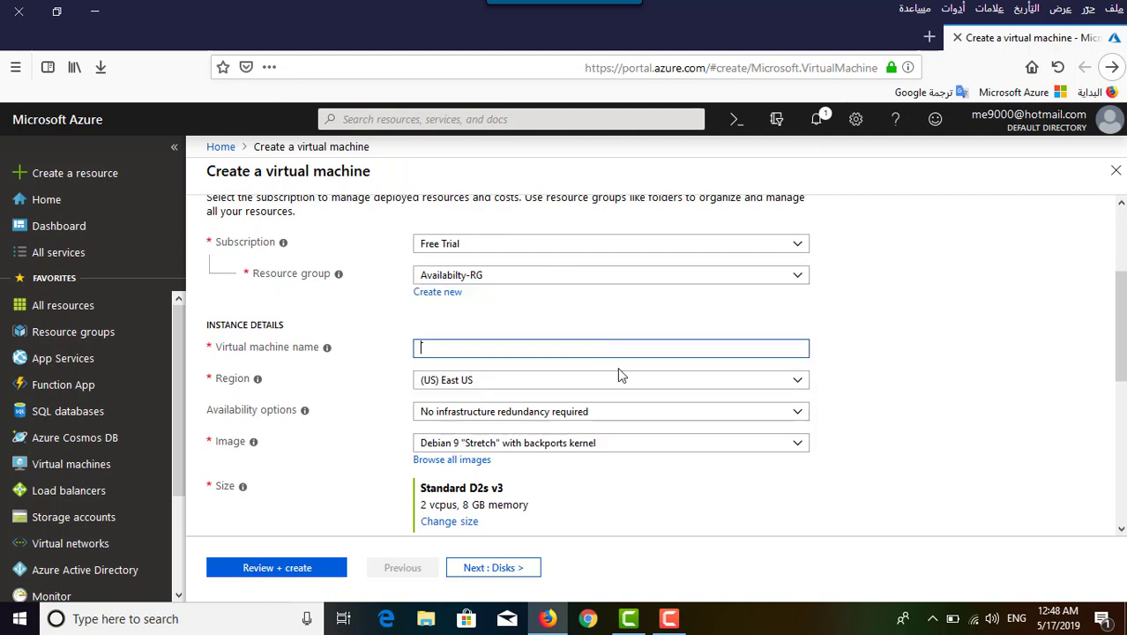
type("mwe2")
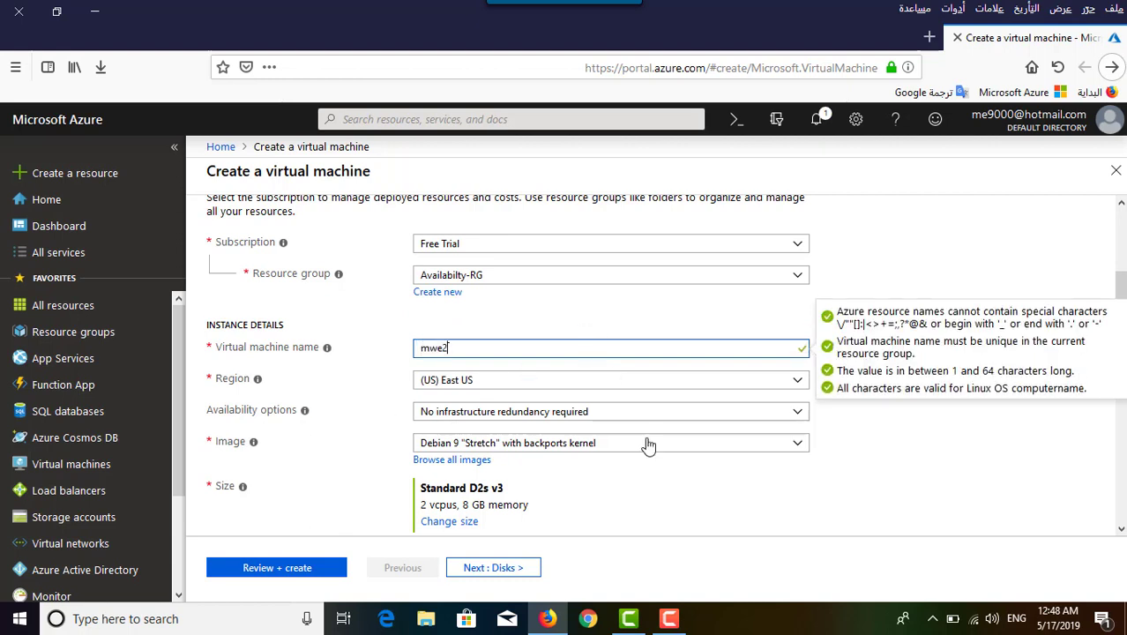
Set the availability option to an availability set and place mwe2 in myAVset
left_click(681, 413)
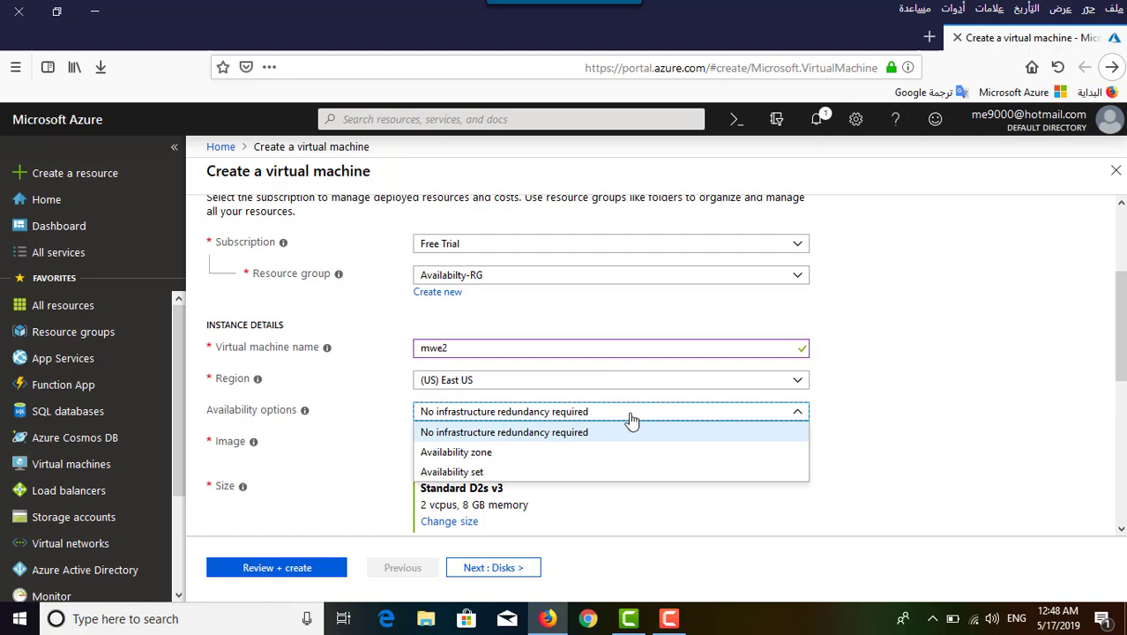
left_click(480, 473)
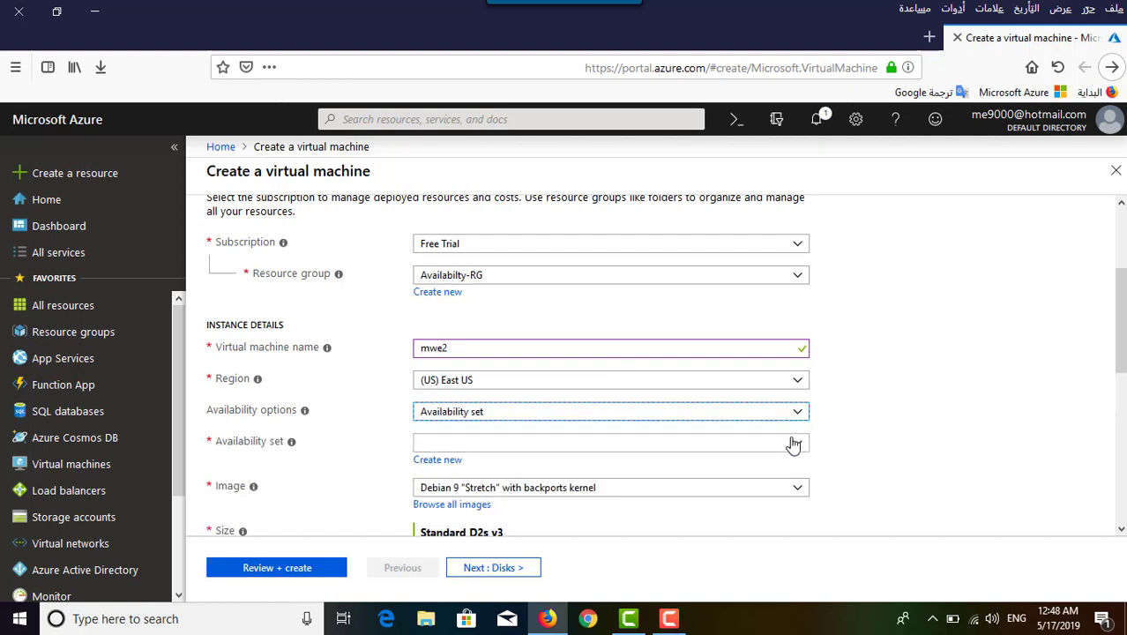
left_click(794, 444)
left_click(436, 465)
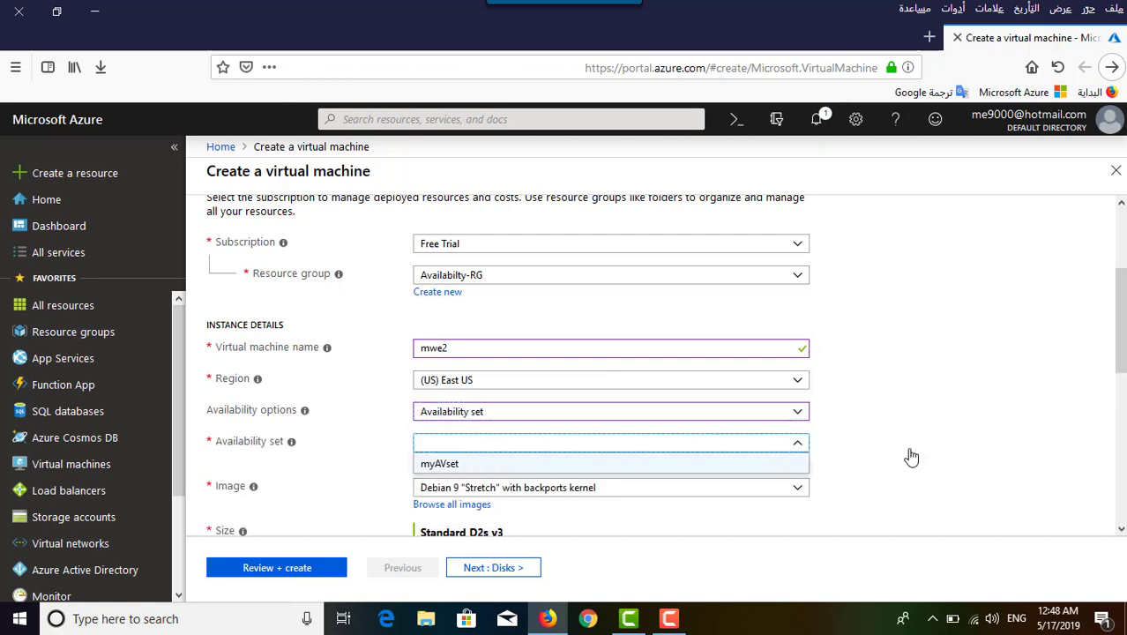
Change the size of mwe2 to DS1_v2 from the list of available VM sizes
scroll(920, 426, "down", 3)
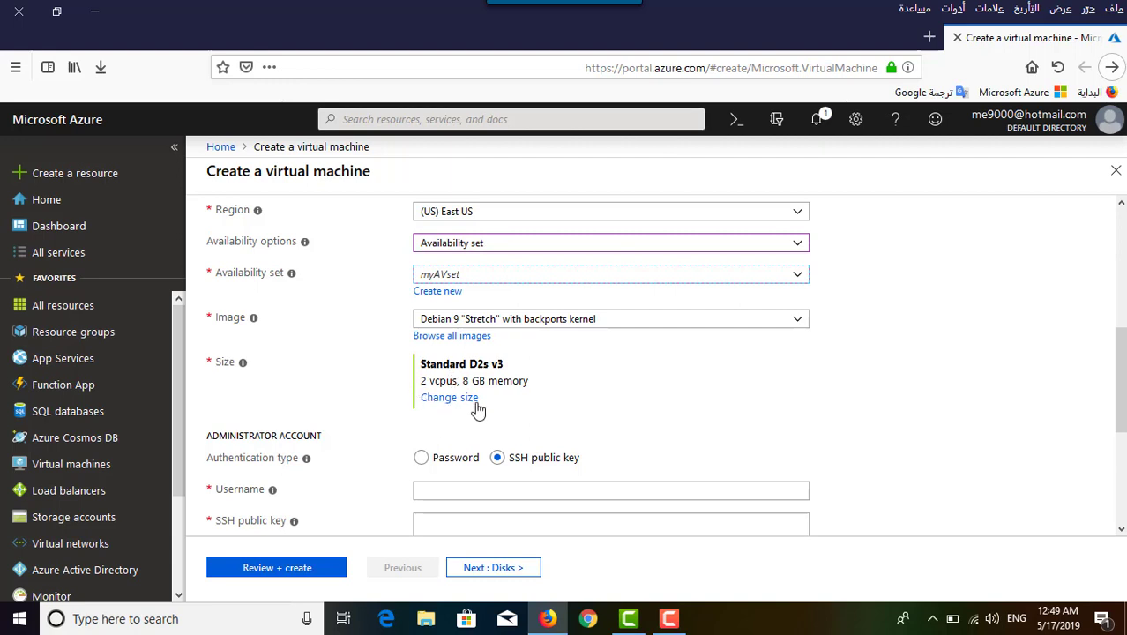
left_click(450, 398)
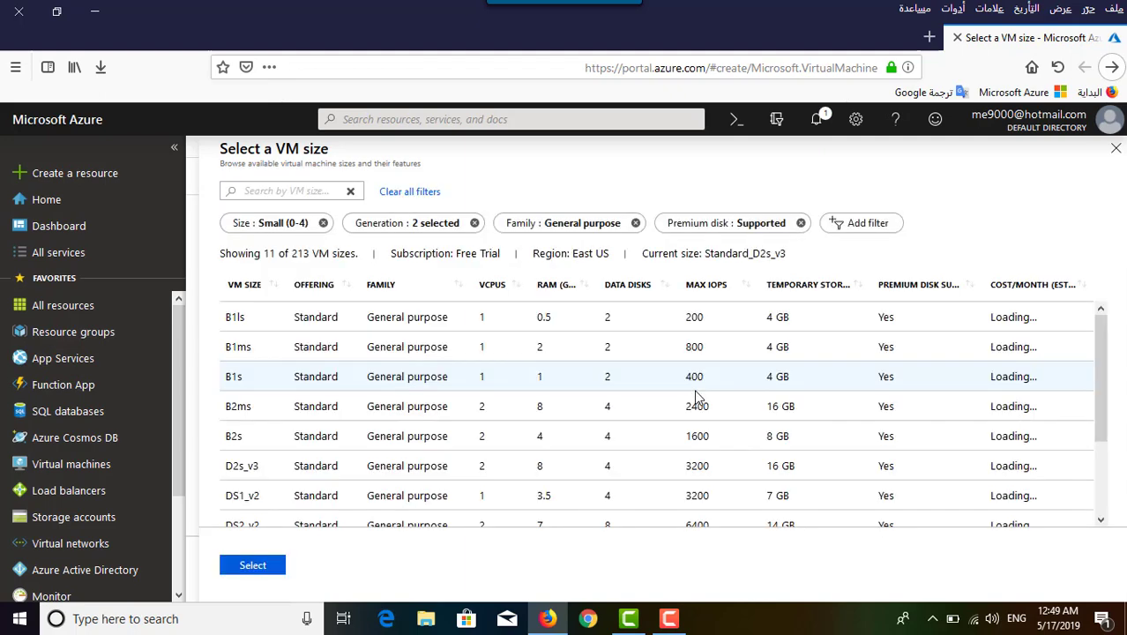
scroll(569, 424, "up", 2)
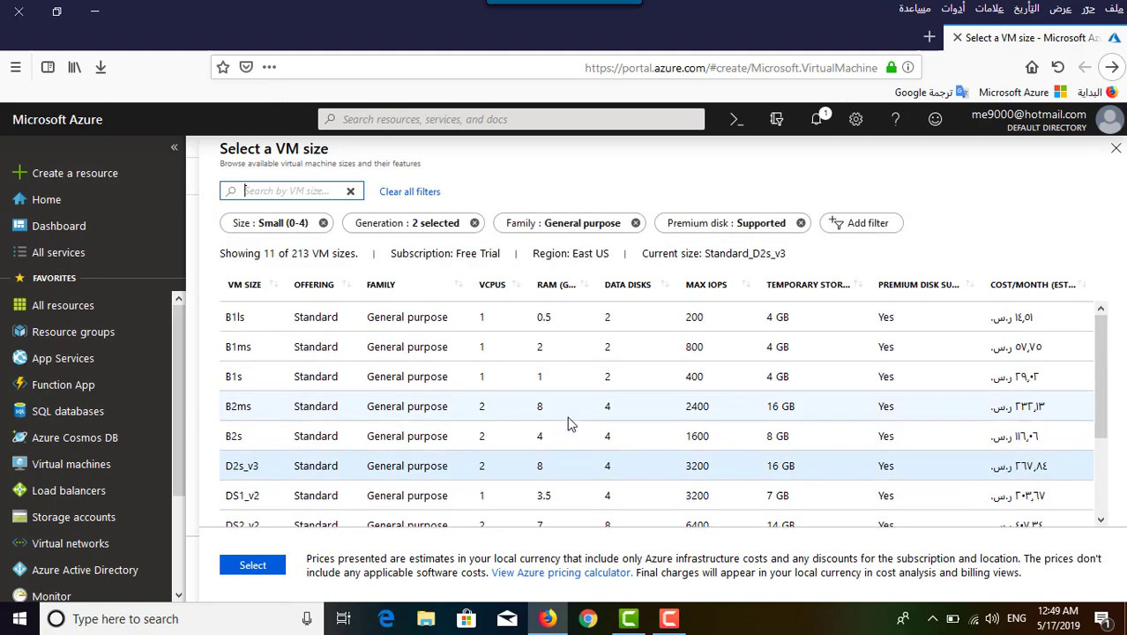
scroll(573, 424, "down", 3)
scroll(616, 344, "up", 3)
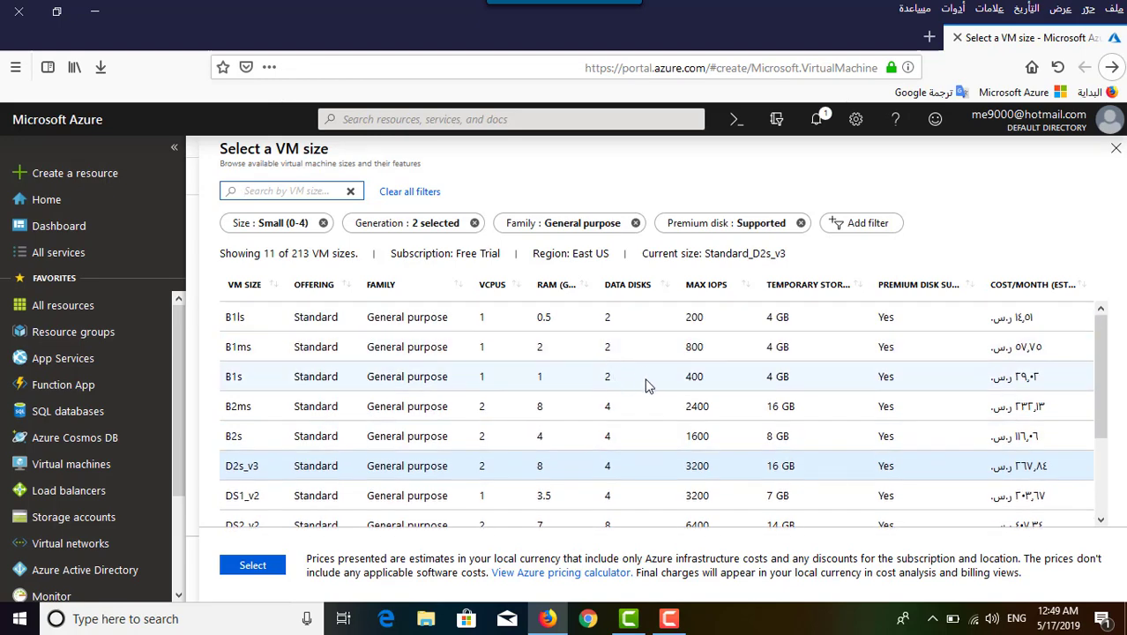
left_click(567, 493)
scroll(680, 401, "down", 3)
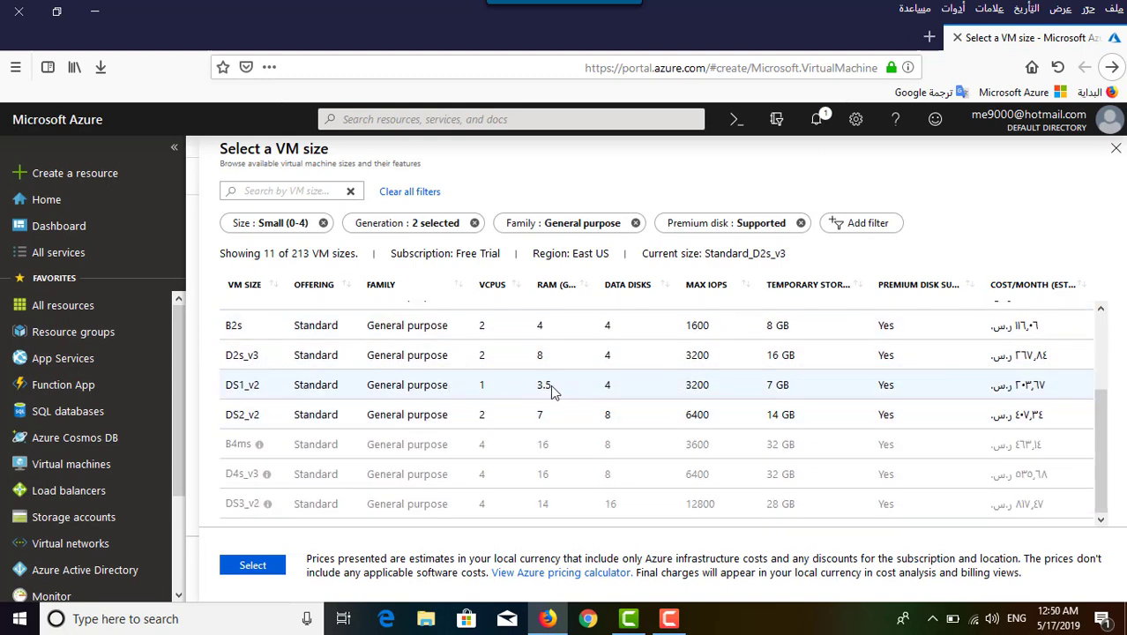
left_click(479, 388)
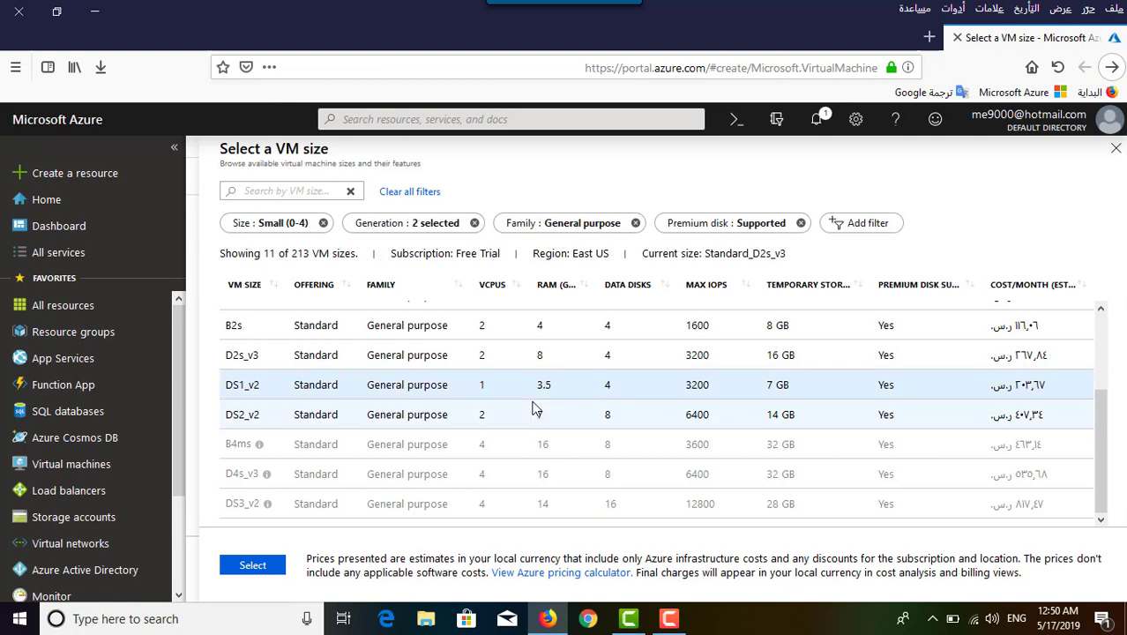
left_click(485, 387)
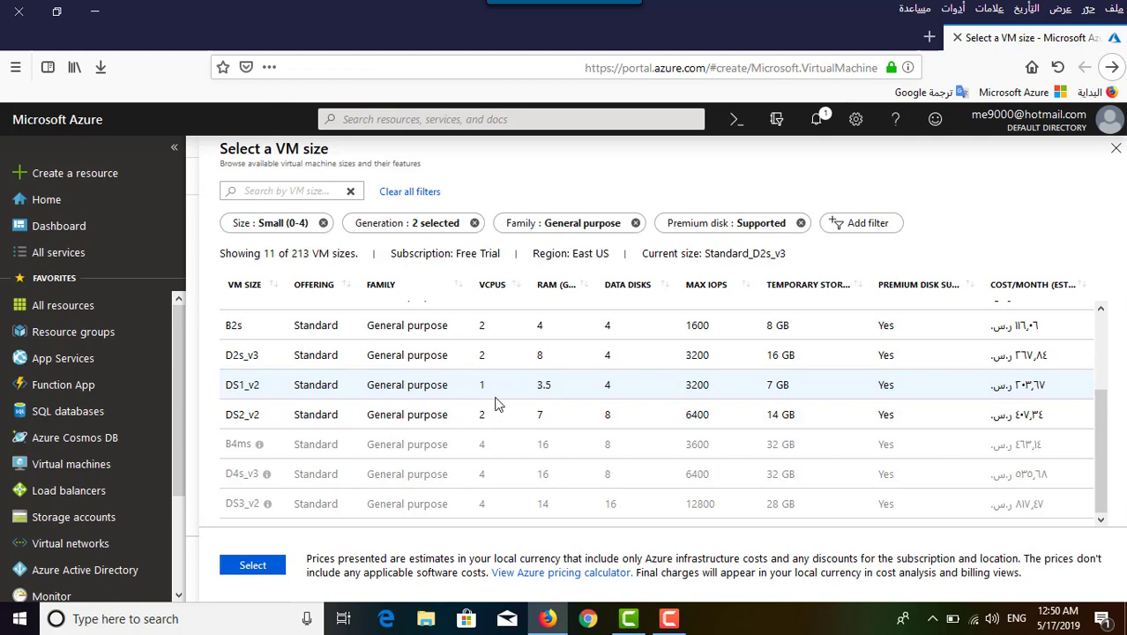
left_click(269, 565)
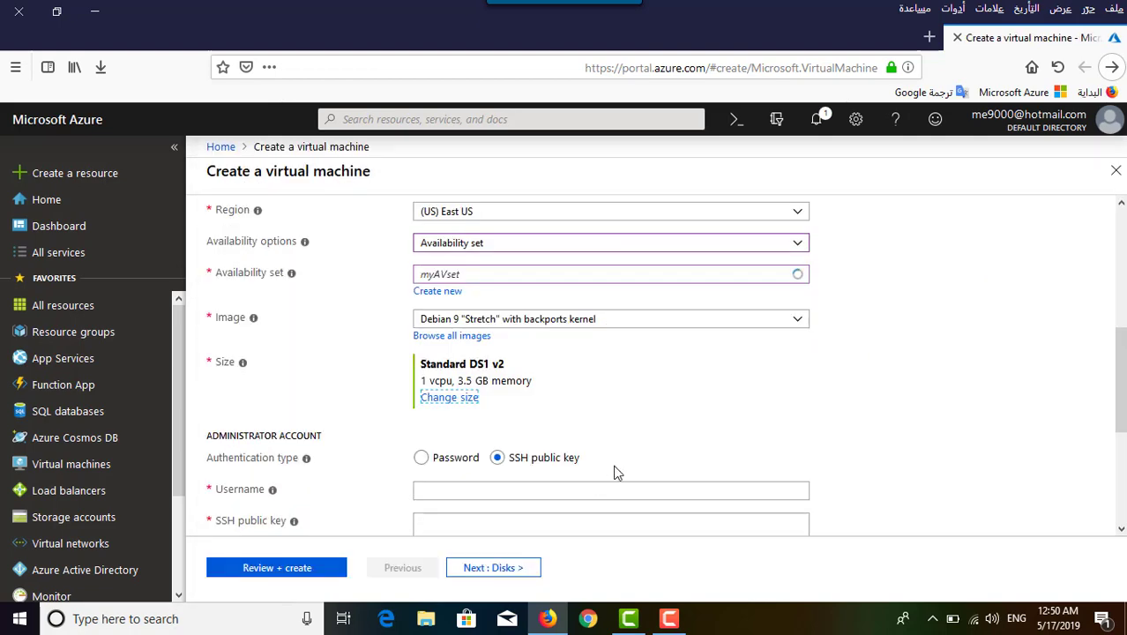
Choose Windows Server 2012 R2 Datacenter as the image for mwe2
scroll(827, 379, "down", 2)
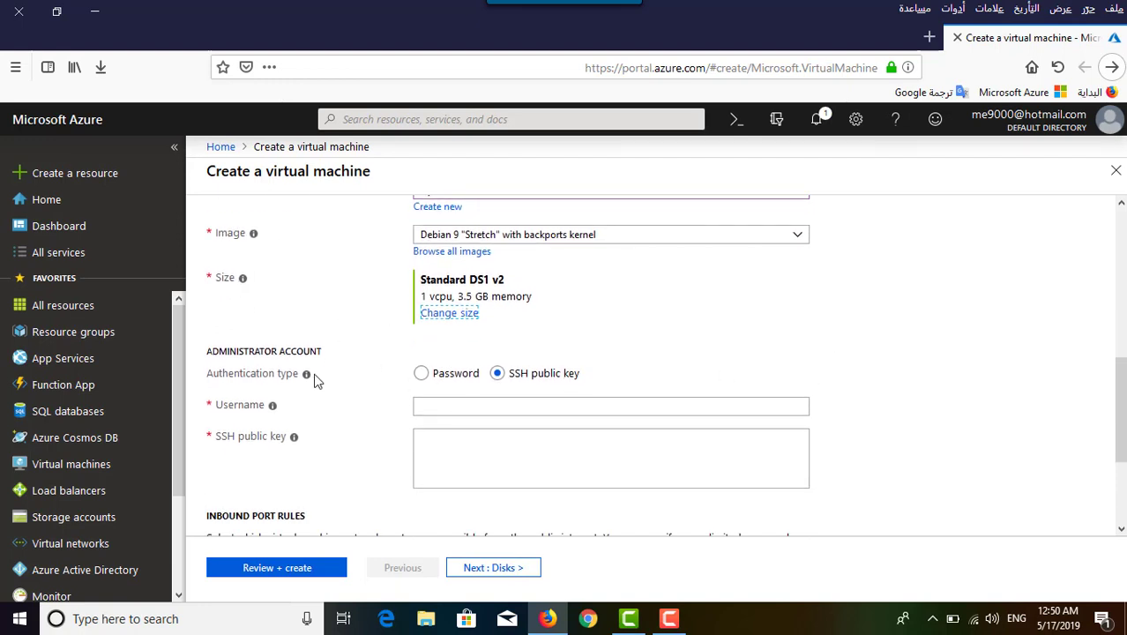
scroll(355, 375, "up", 2)
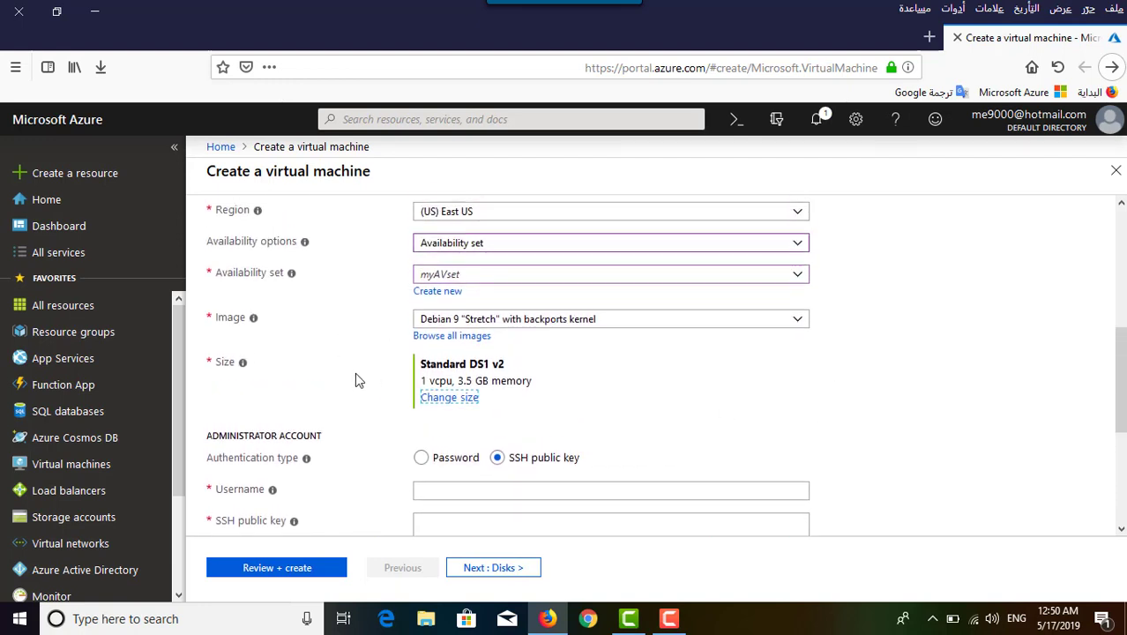
left_click(721, 322)
left_click(498, 499)
Enter the administrator account's username and password for mwe2, and repeat the password to confirm it
scroll(564, 393, "down", 2)
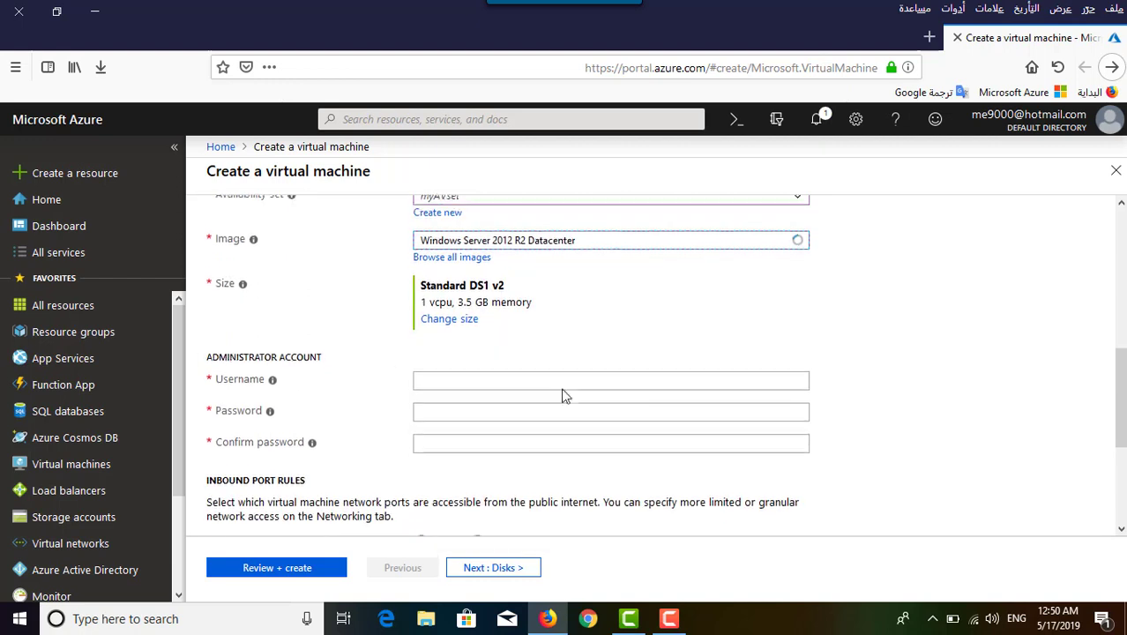
left_click(472, 378)
type("alaa")
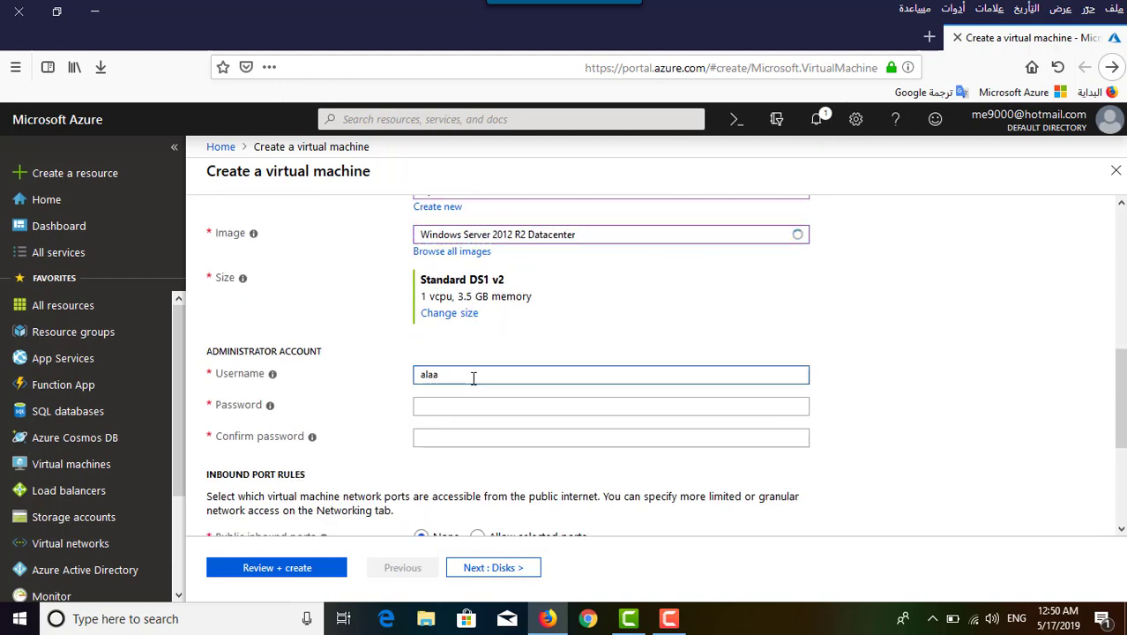
key("Tab")
type("******")
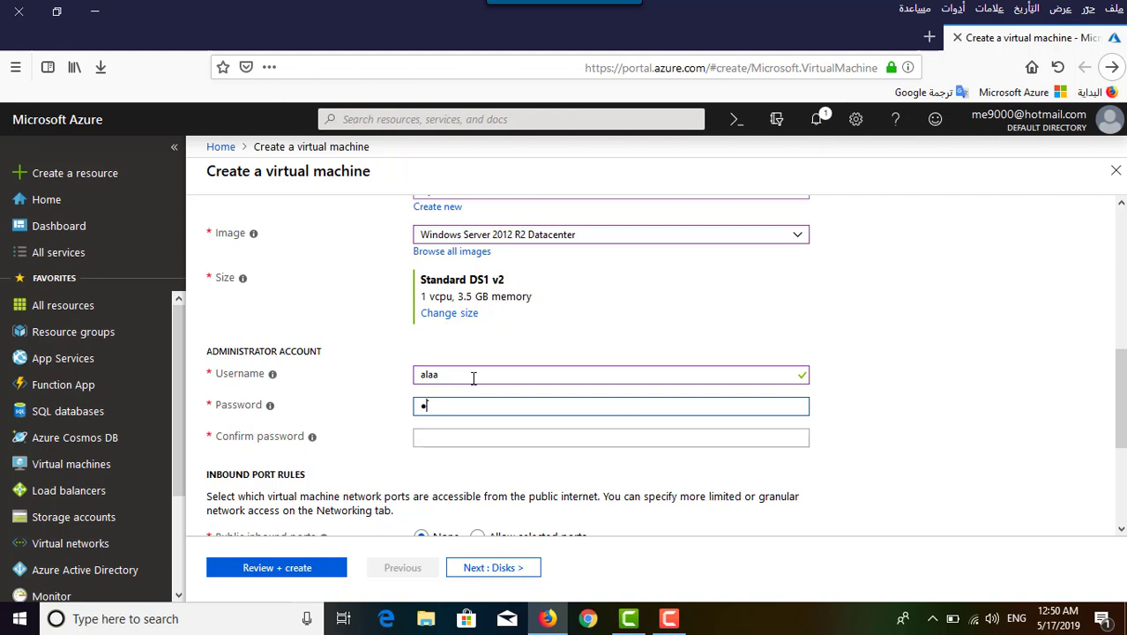
type("*******")
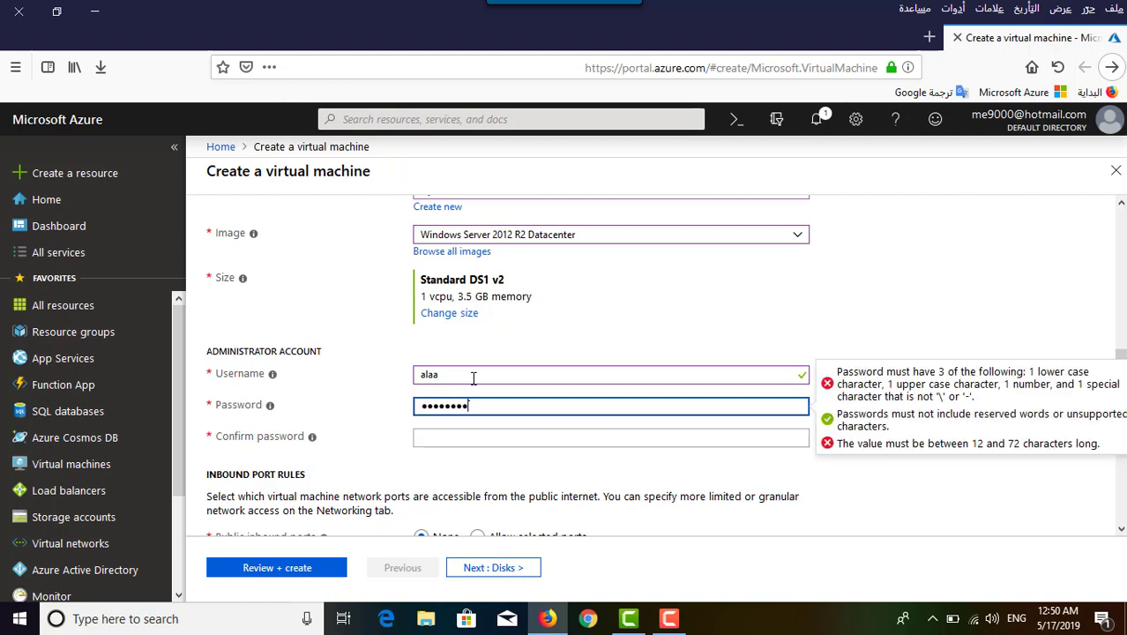
key("Tab")
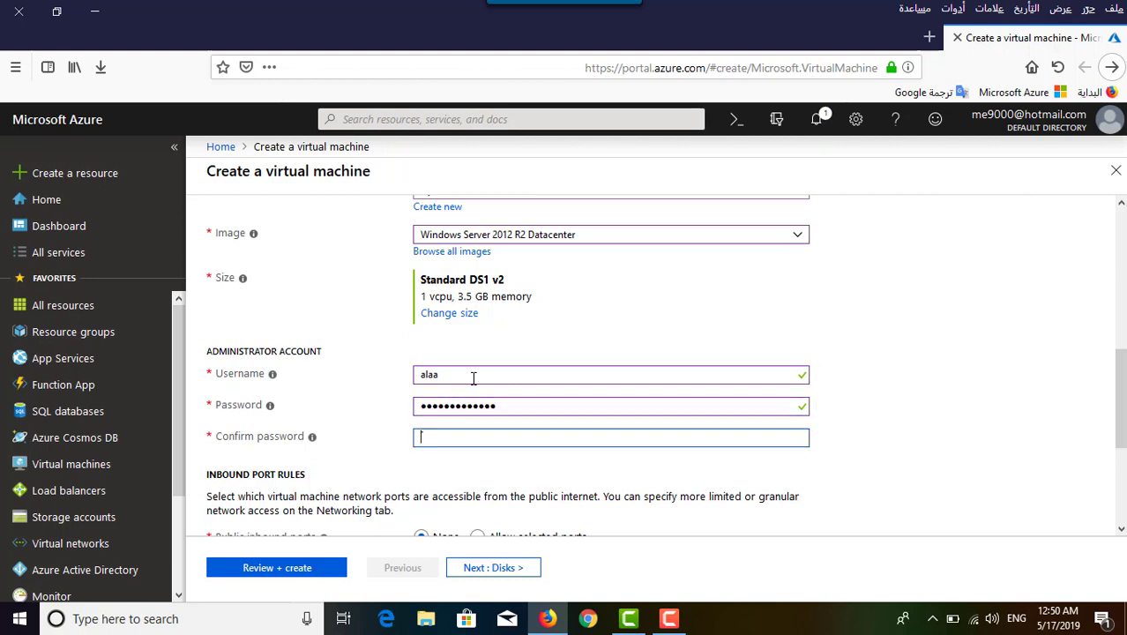
type("*************")
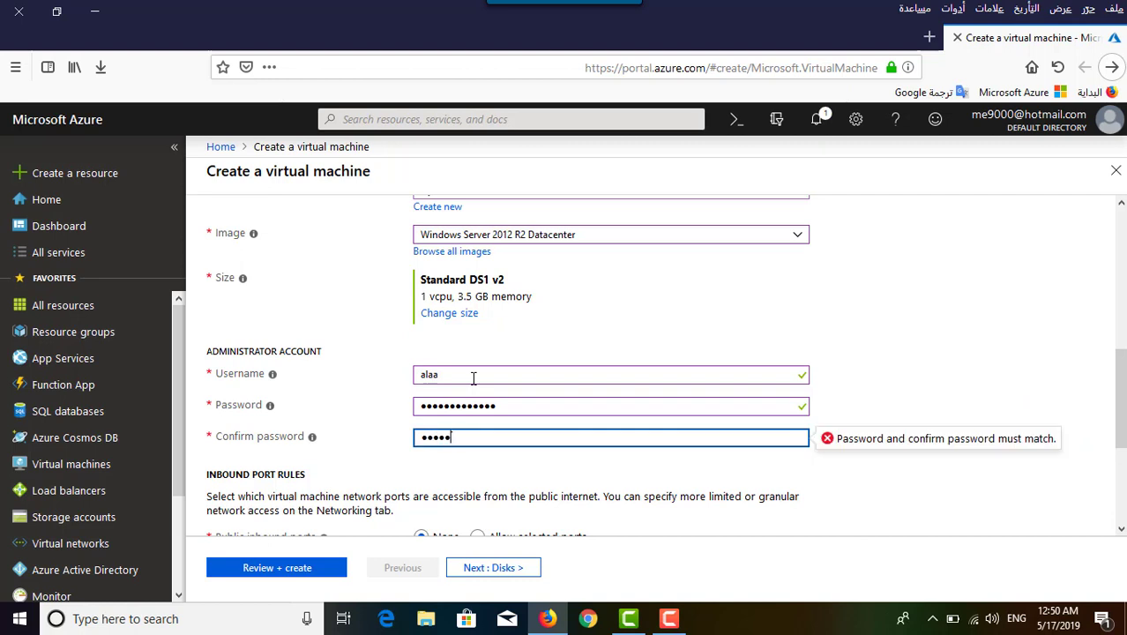
type("*")
scroll(476, 428, "down", 2)
scroll(476, 428, "down", 1)
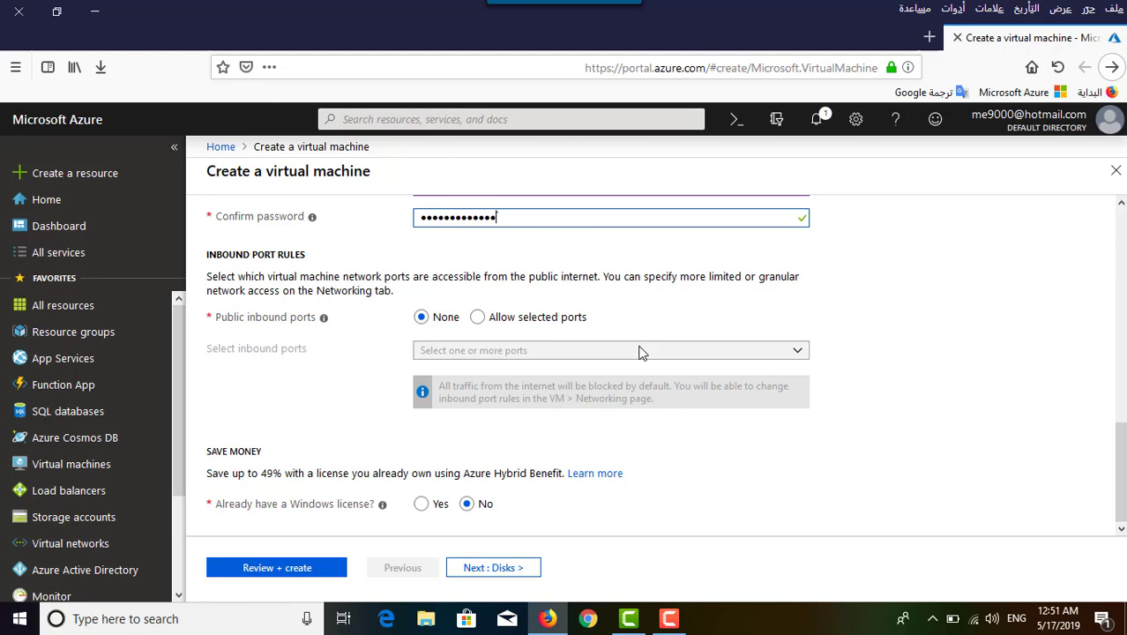
Allow selected public inbound ports on mwe2 and choose HTTP (80), HTTPS (443) and RDP (3389)
left_click(477, 318)
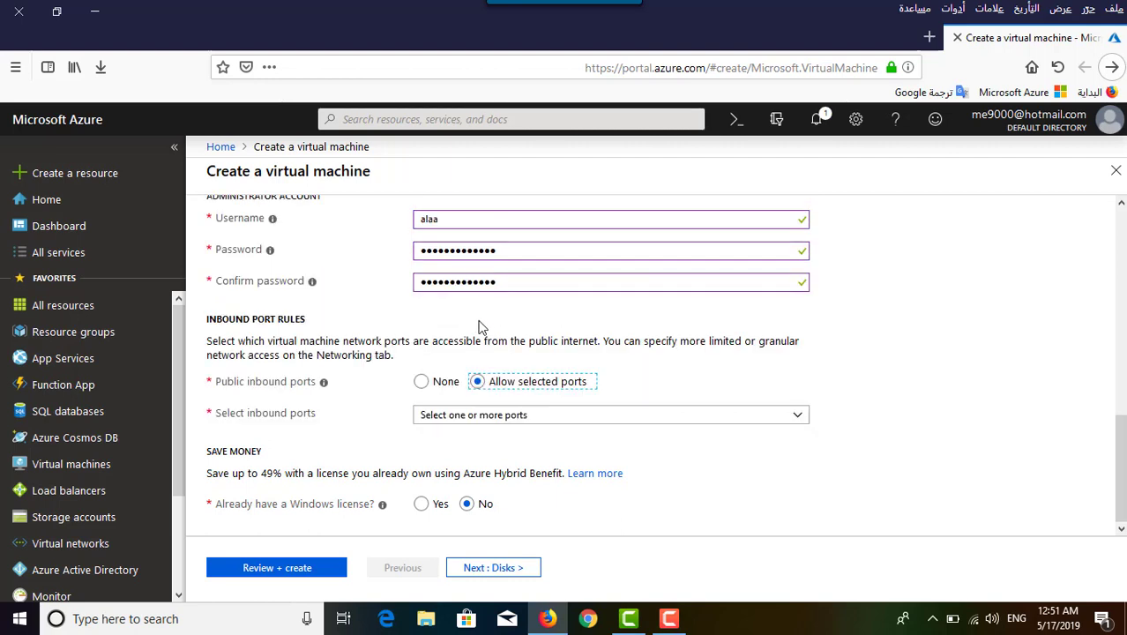
left_click(749, 416)
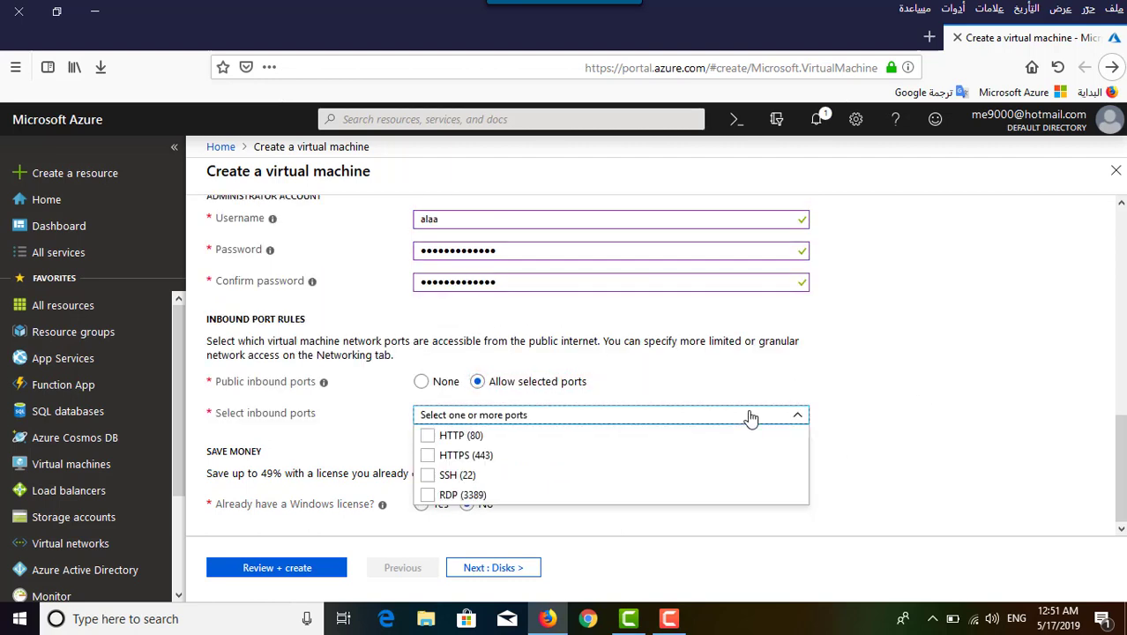
left_click(428, 437)
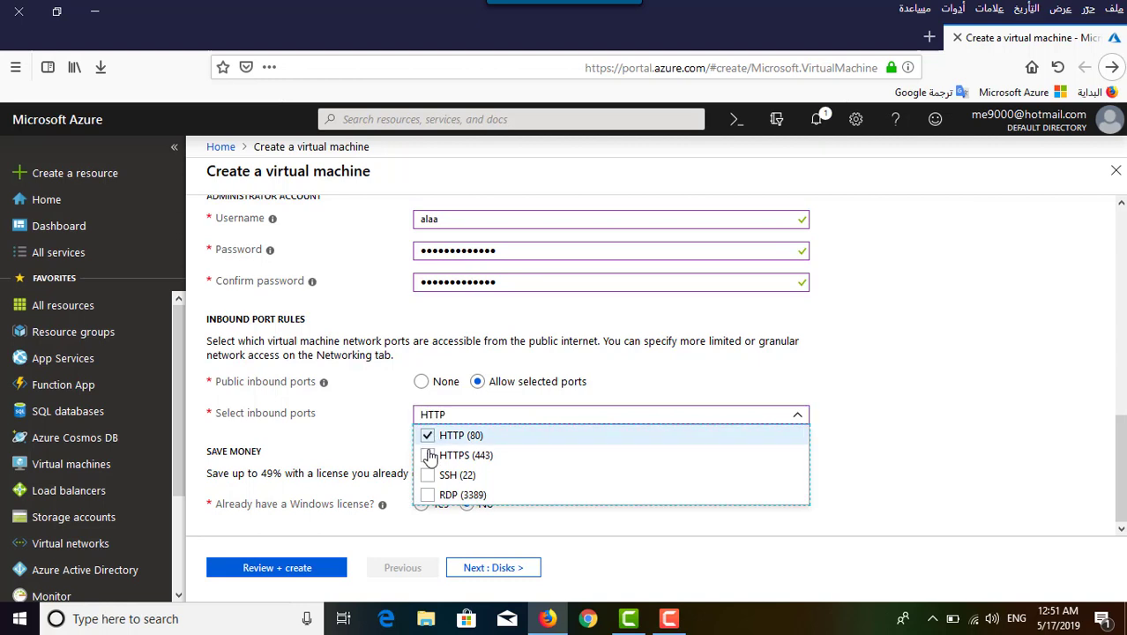
left_click(427, 455)
left_click(429, 495)
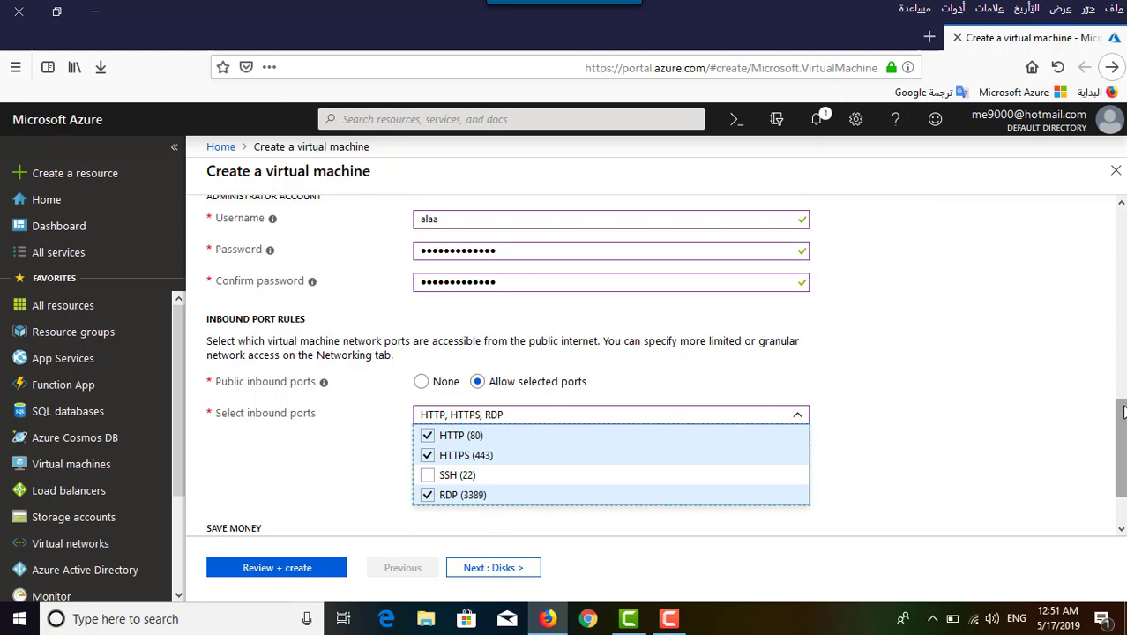
left_click(1028, 414)
scroll(732, 542, "down", 2)
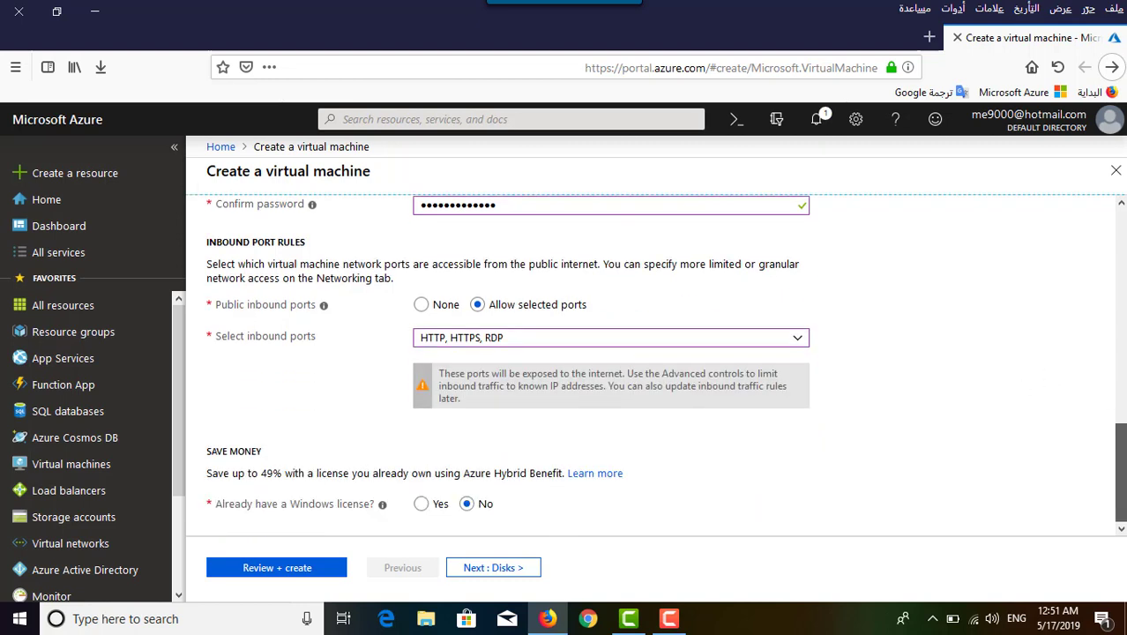
Proceed to the disk settings and choose Premium SSD as the OS disk type for mwe2
left_click(498, 567)
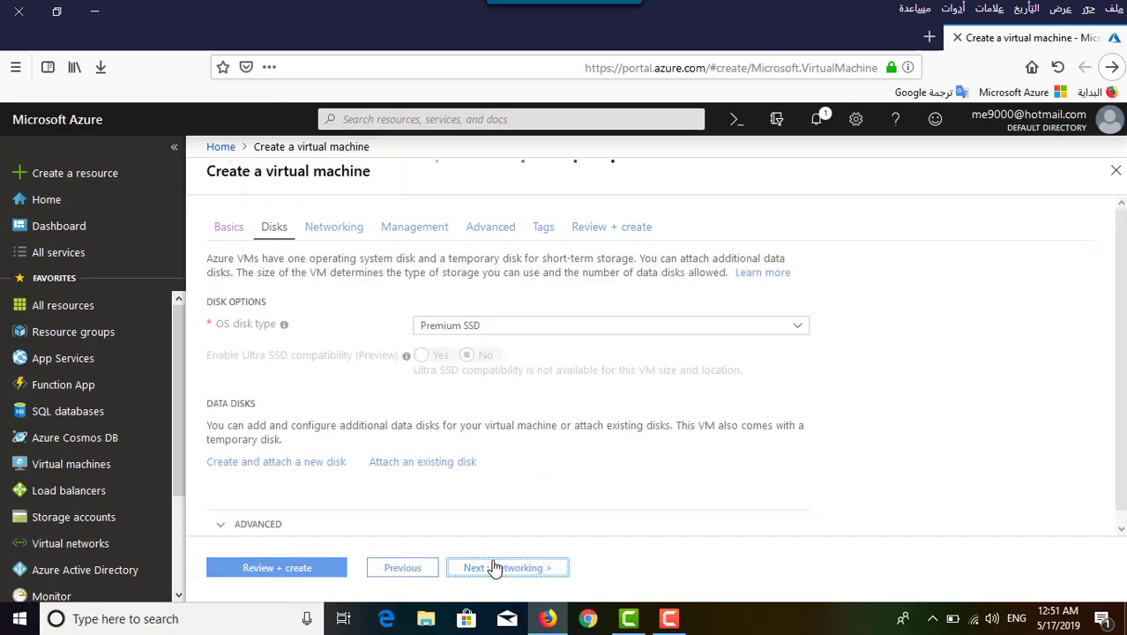
scroll(529, 353, "down", 1)
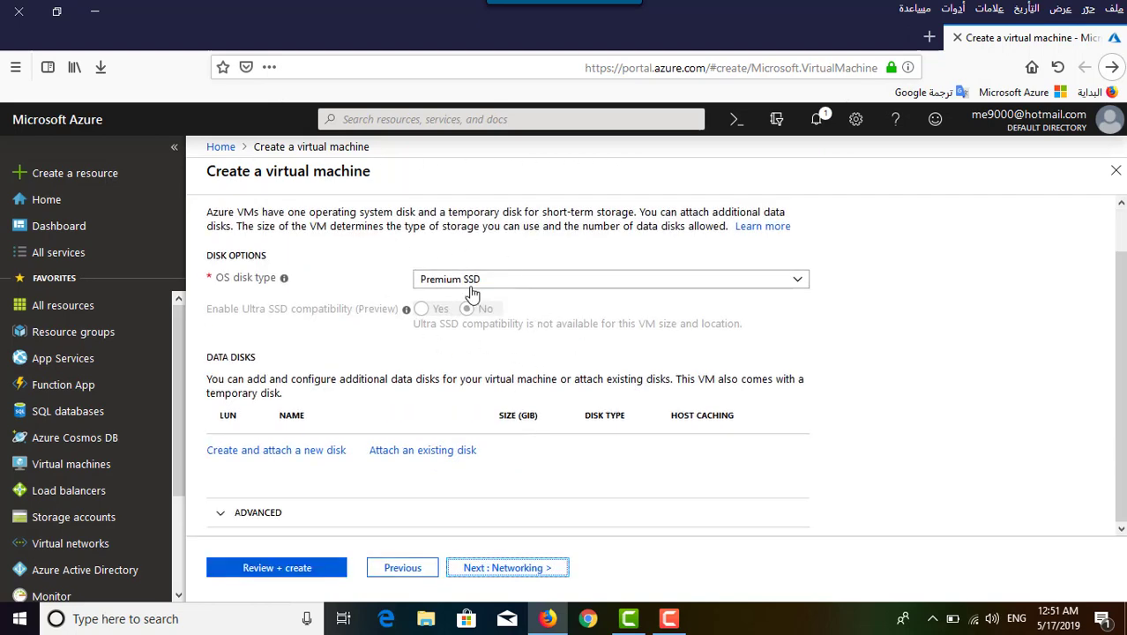
left_click(797, 282)
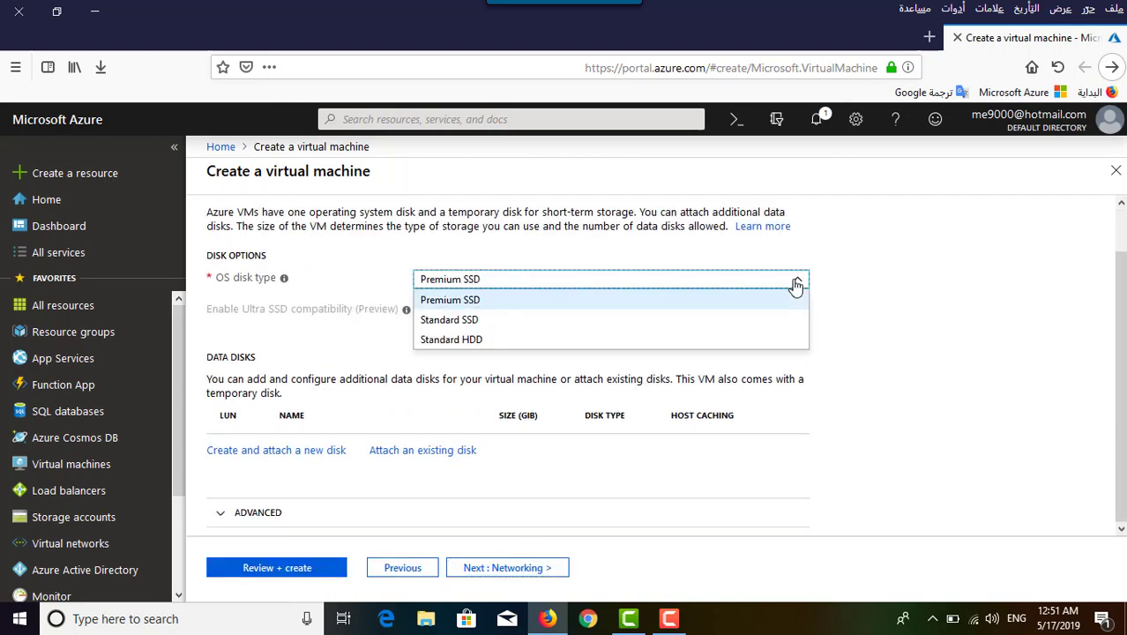
left_click(793, 302)
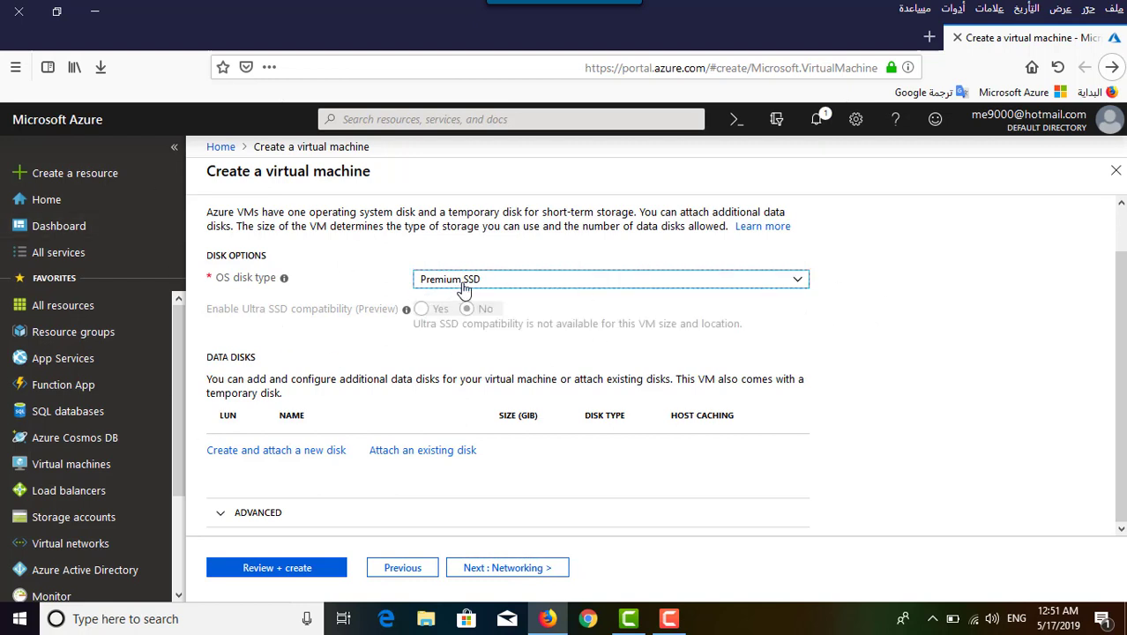
left_click(565, 289)
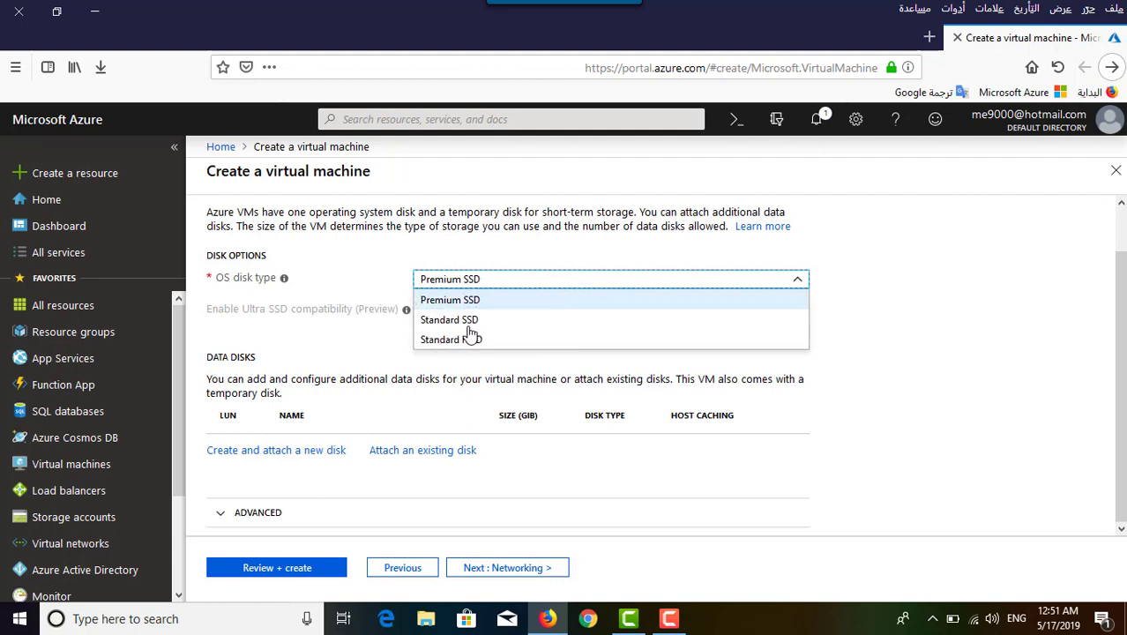
left_click(908, 304)
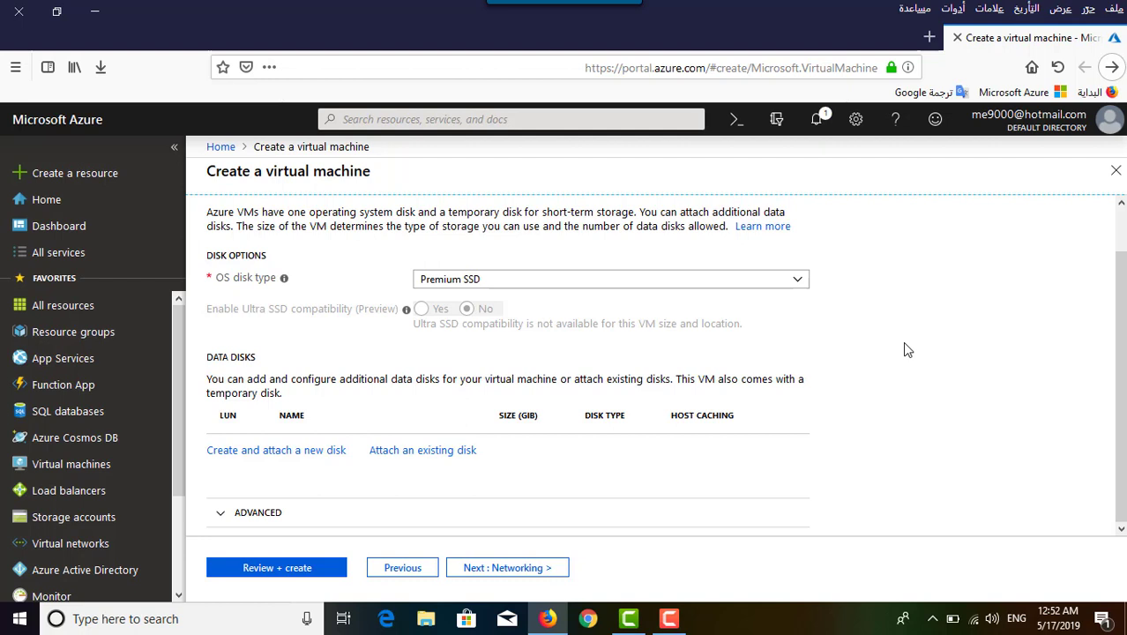
Proceed to the networking settings and review the virtual network, subnet, public IP, inbound ports and load balancing options for mwe2
left_click(507, 569)
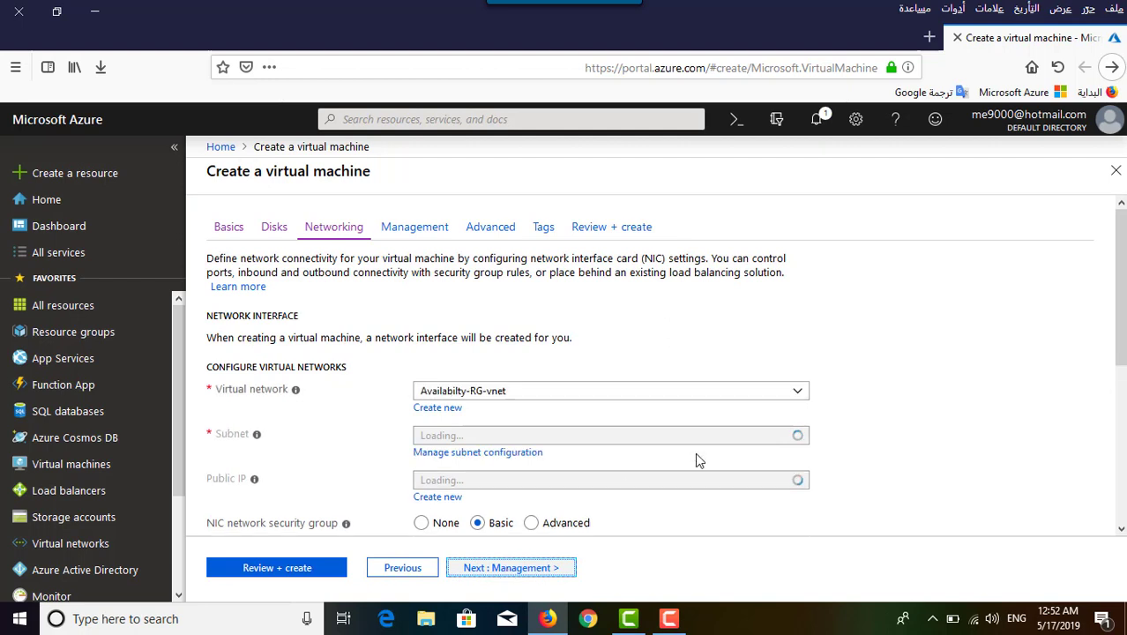
scroll(368, 266, "down", 3)
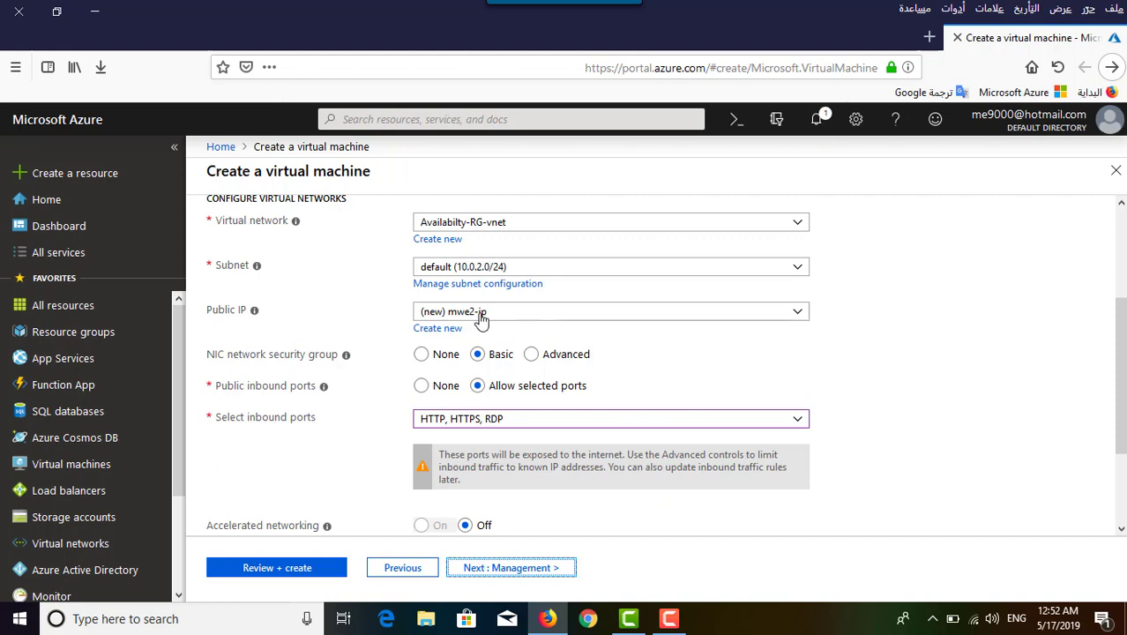
scroll(841, 341, "down", 2)
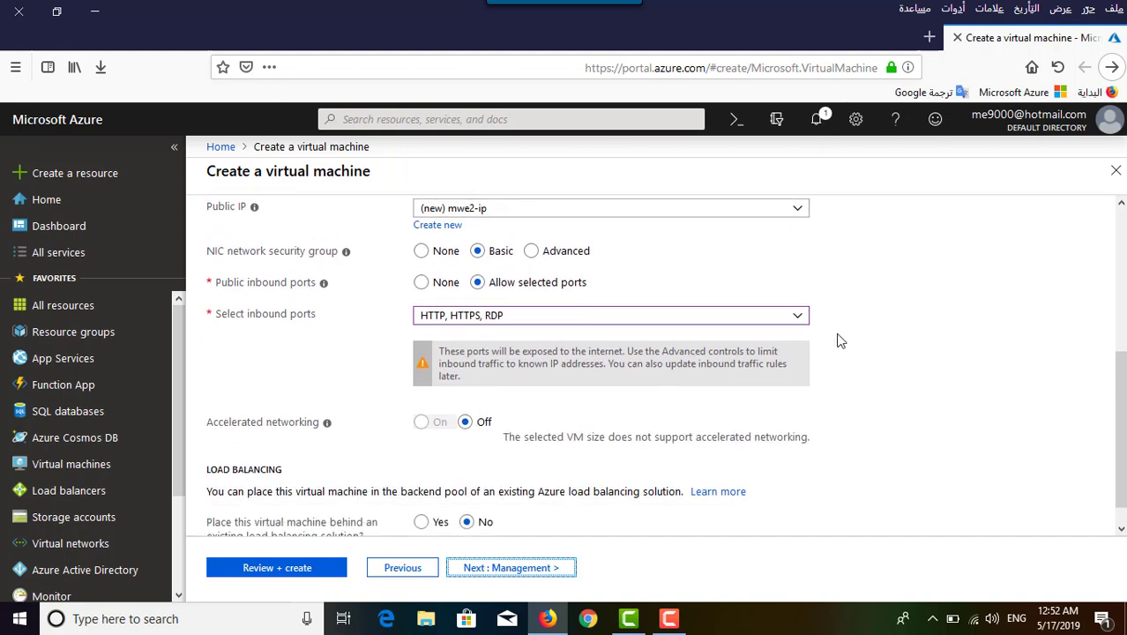
scroll(841, 342, "down", 1)
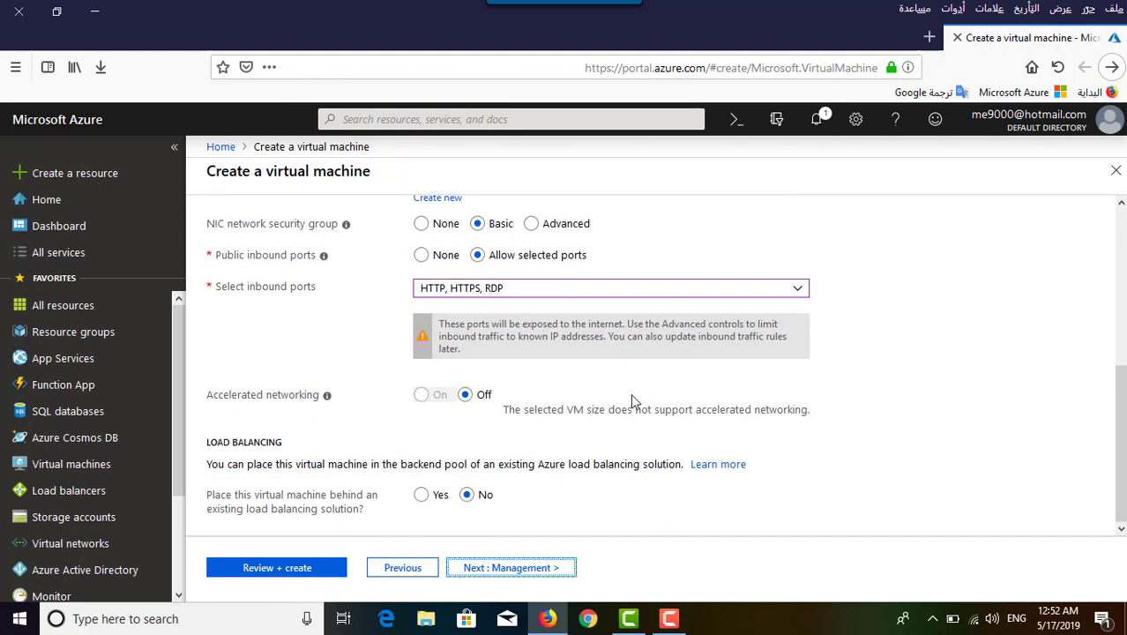
Keep the default networking, management, advanced and tag settings, validate the configuration and create mwe2
left_click(517, 568)
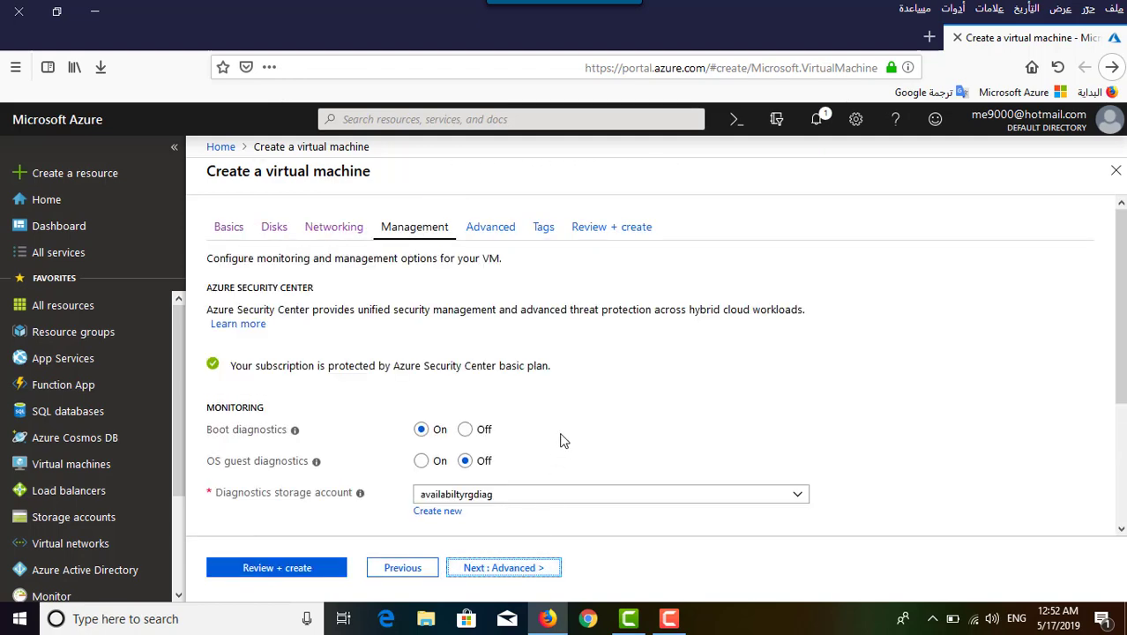
scroll(559, 441, "down", 3)
left_click(523, 570)
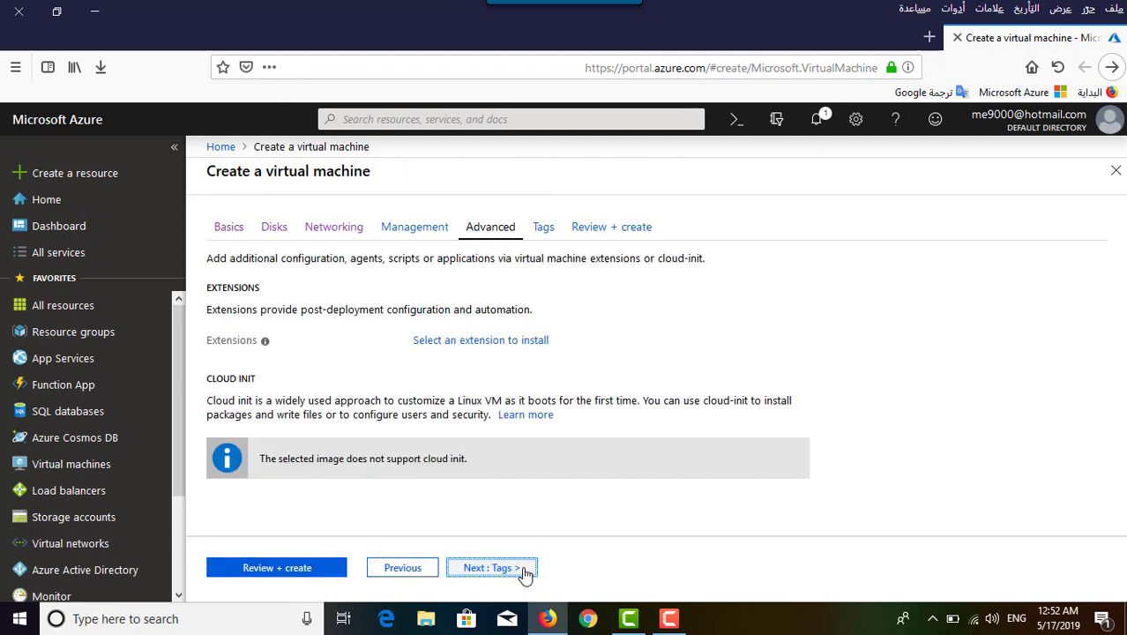
left_click(524, 573)
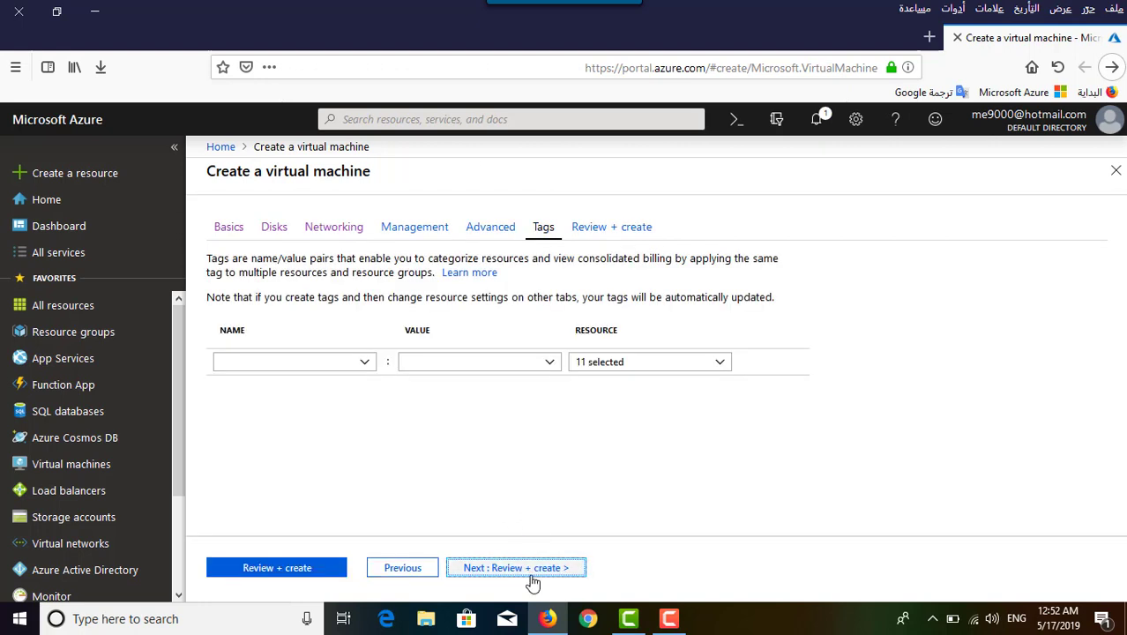
left_click(530, 575)
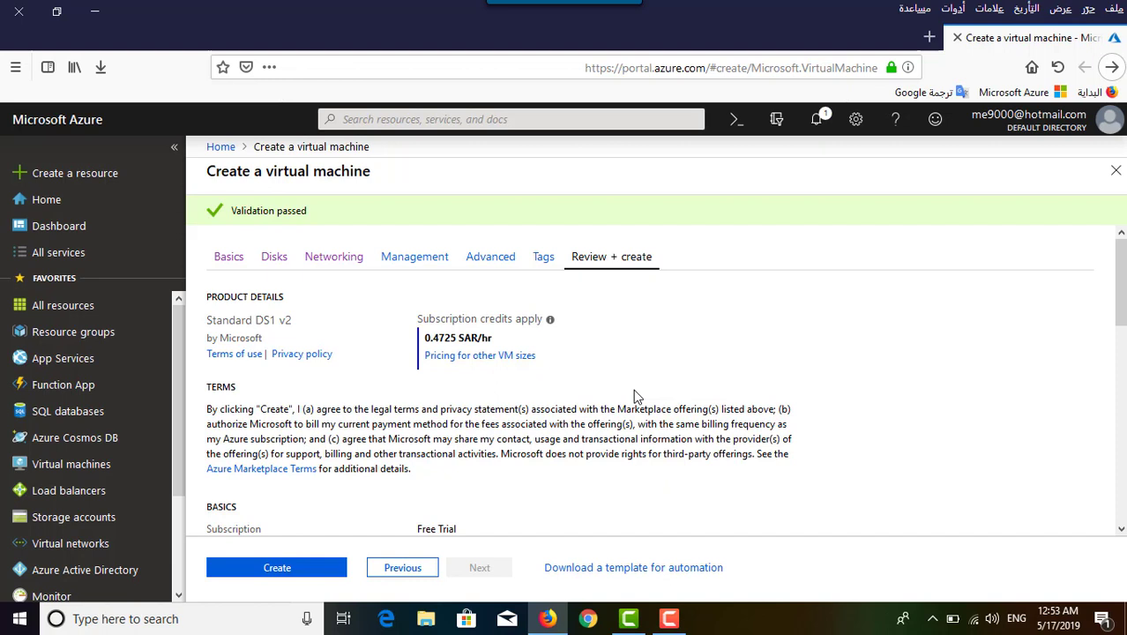
left_click(302, 567)
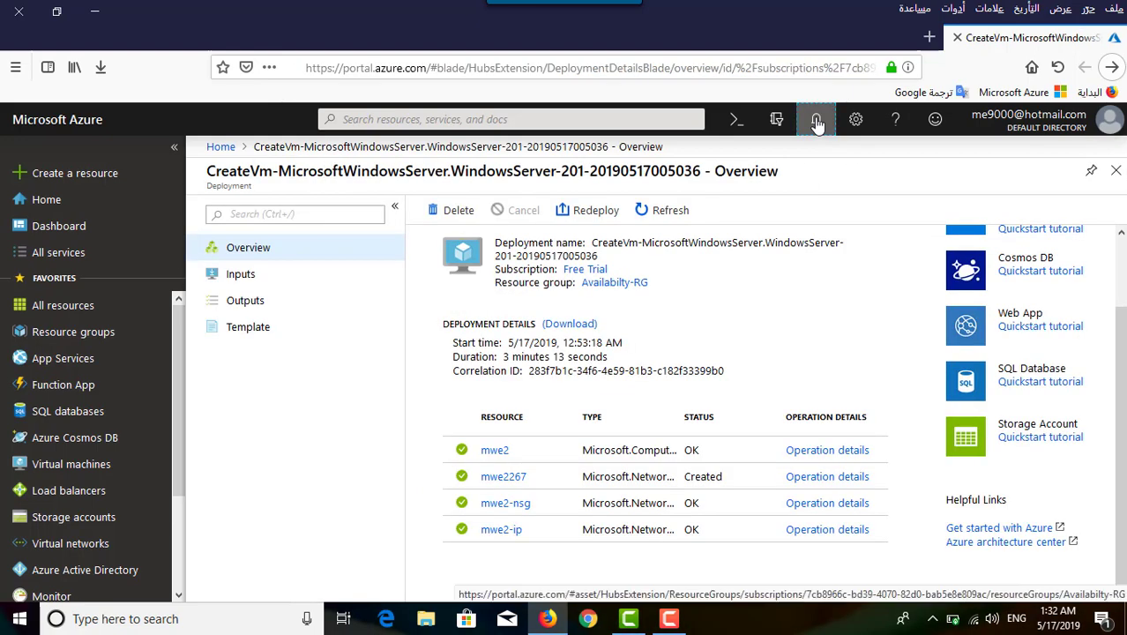
Check the portal notifications for the outcome of the mwe2 deployment, and close them
left_click(816, 119)
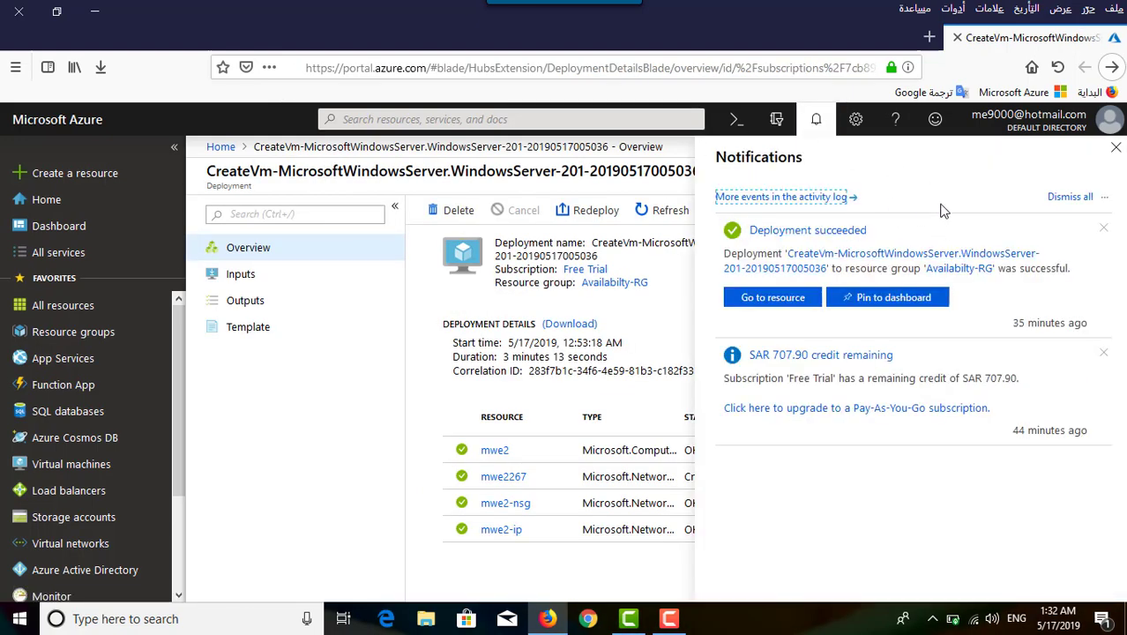
left_click(816, 120)
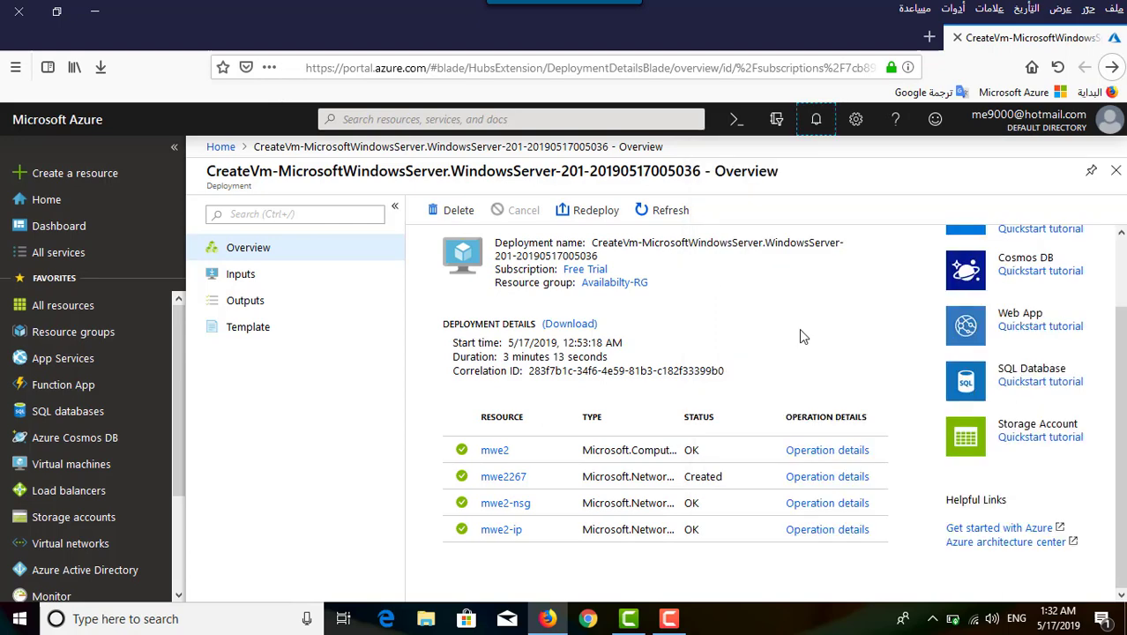